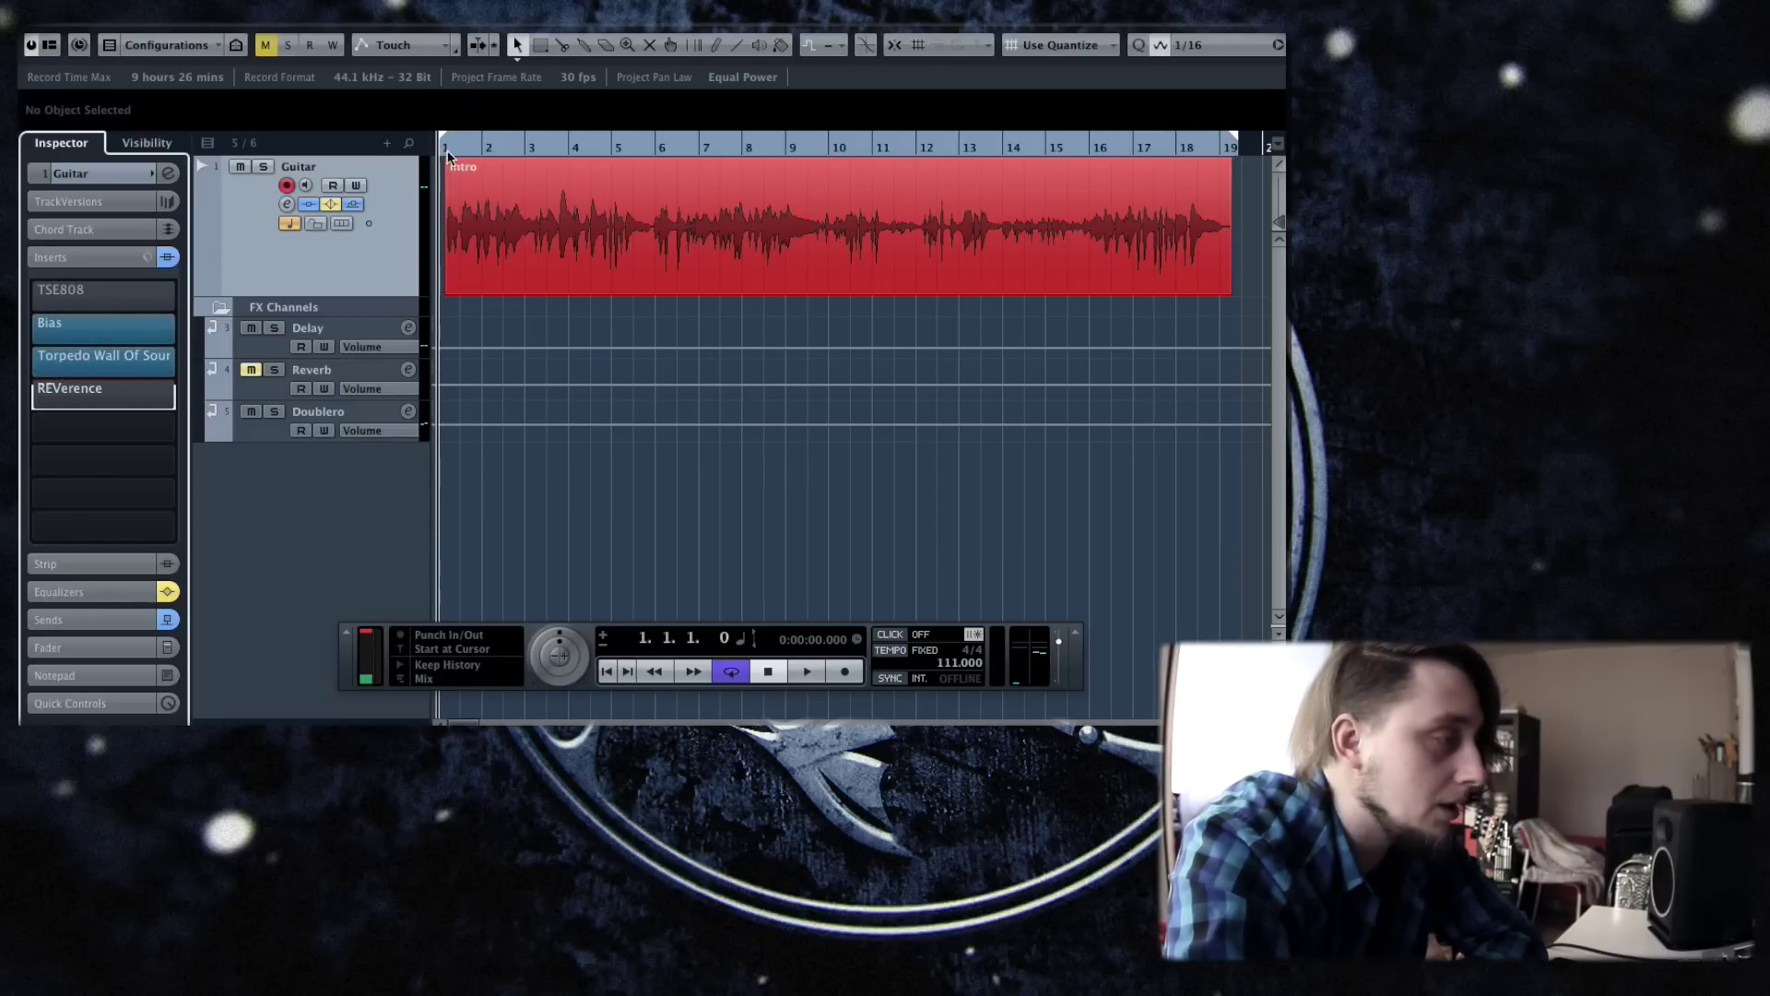
Play the Intro clip and display the custom panel of the Guitar track's Bias insert.
{"action": "key", "text": "space"}
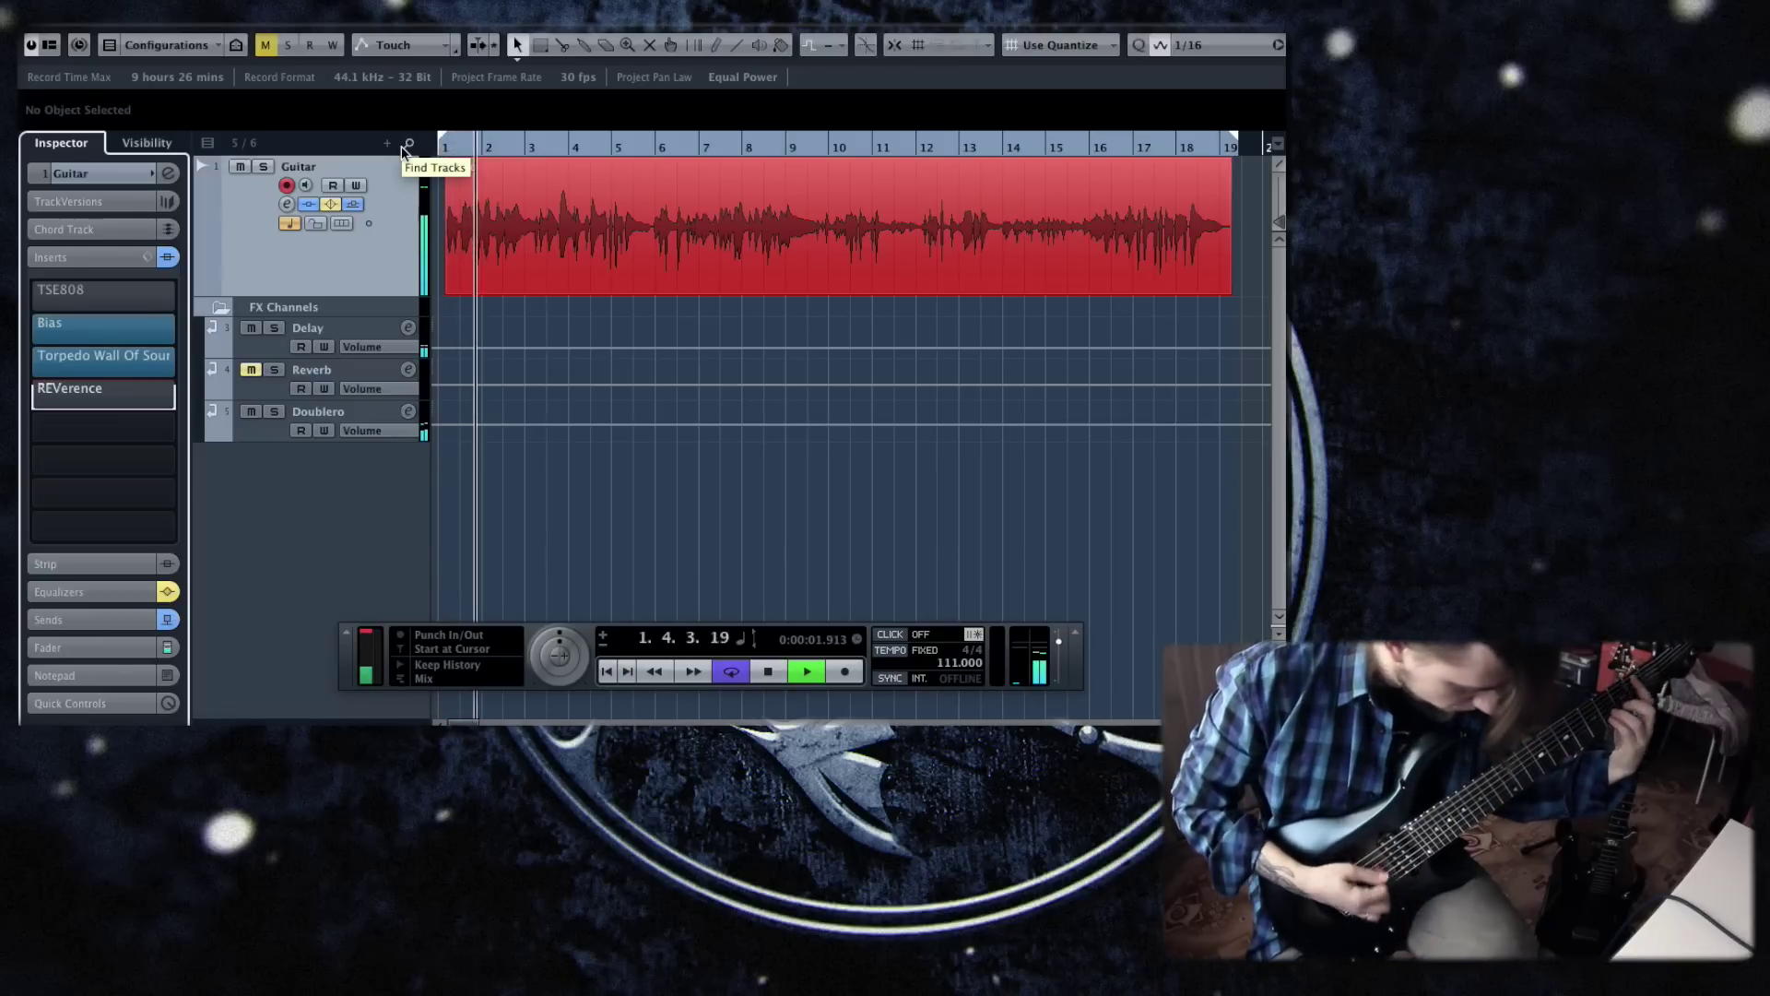
{"action": "left_click", "coordinate": [63, 328]}
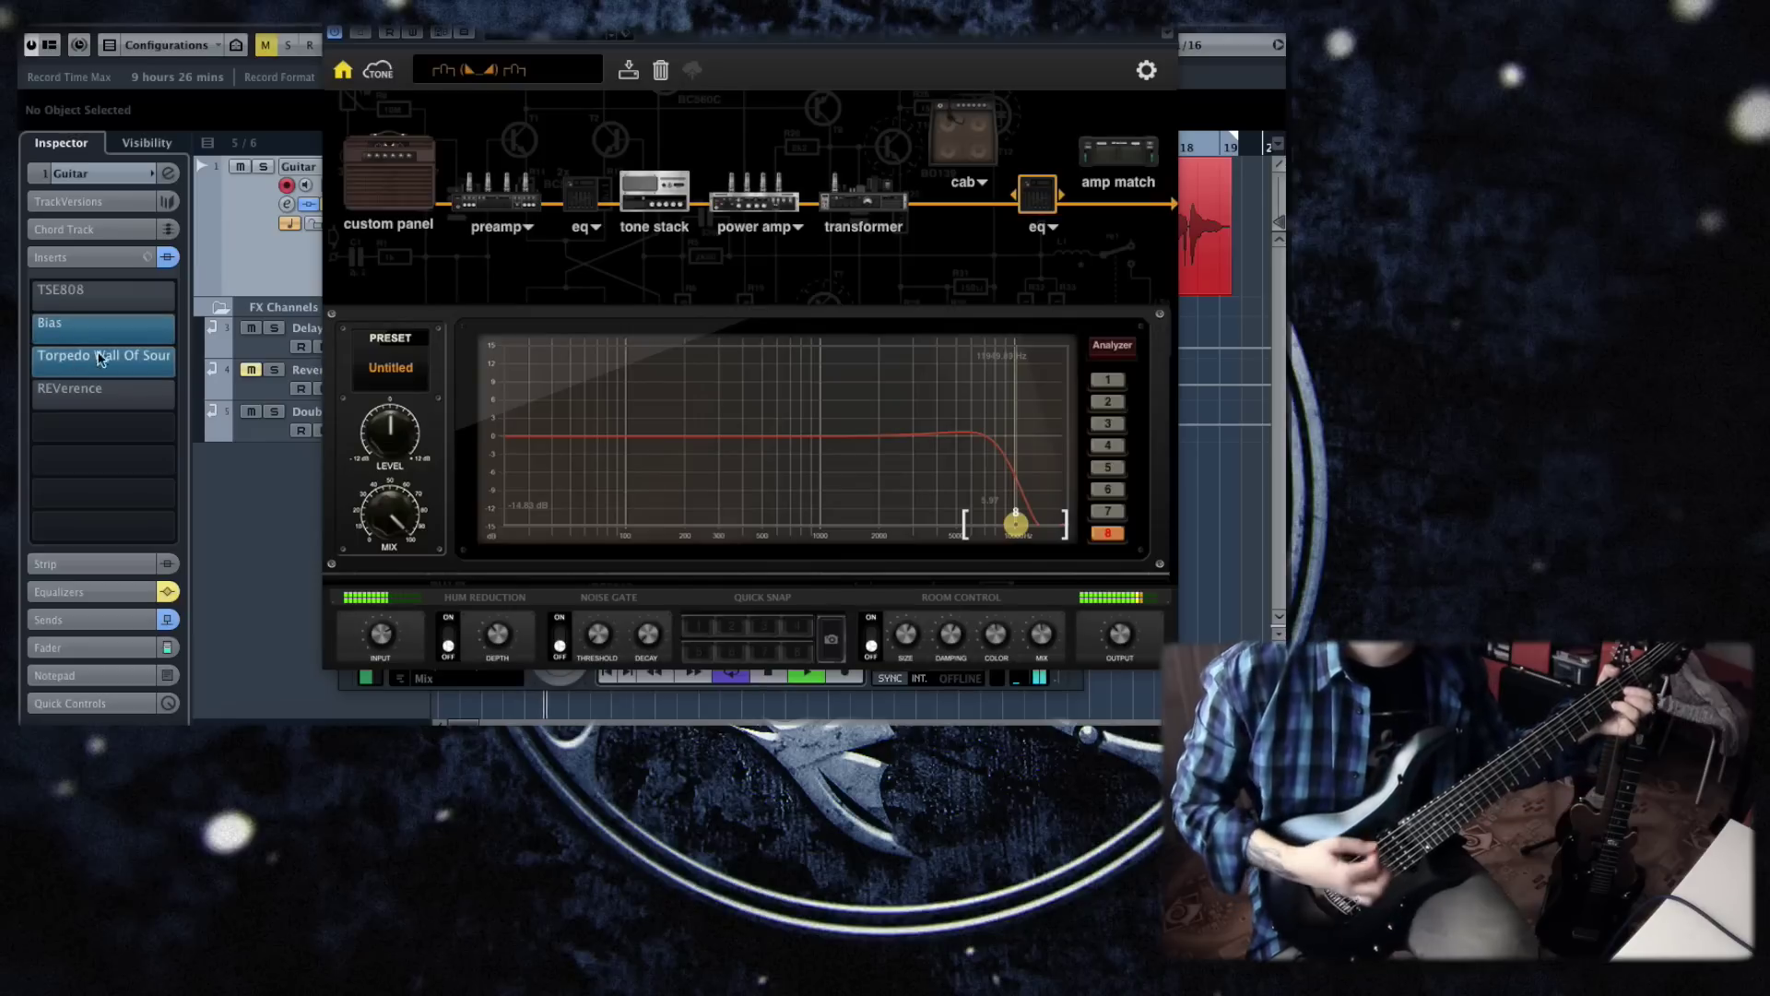
{"action": "left_click", "coordinate": [378, 191]}
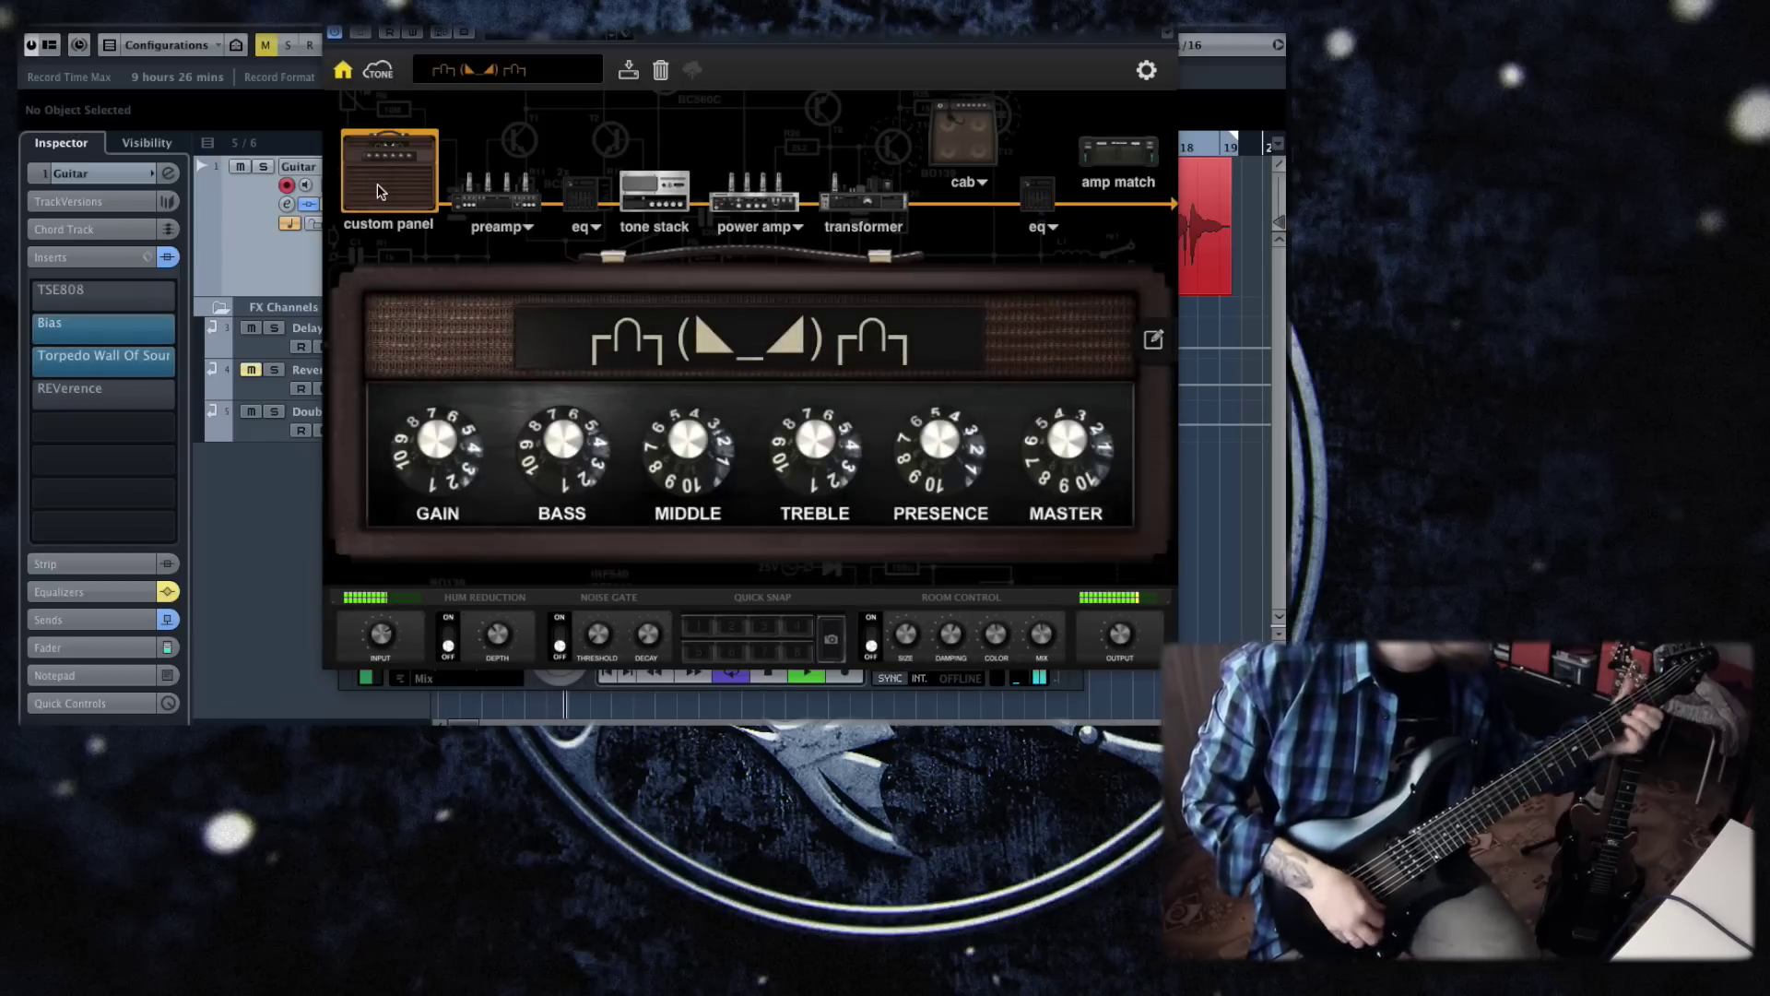
Open the Torpedo Wall of Sound III insert, view it alongside Bias during playback, and close both plug-in windows.
{"action": "left_click", "coordinate": [74, 361]}
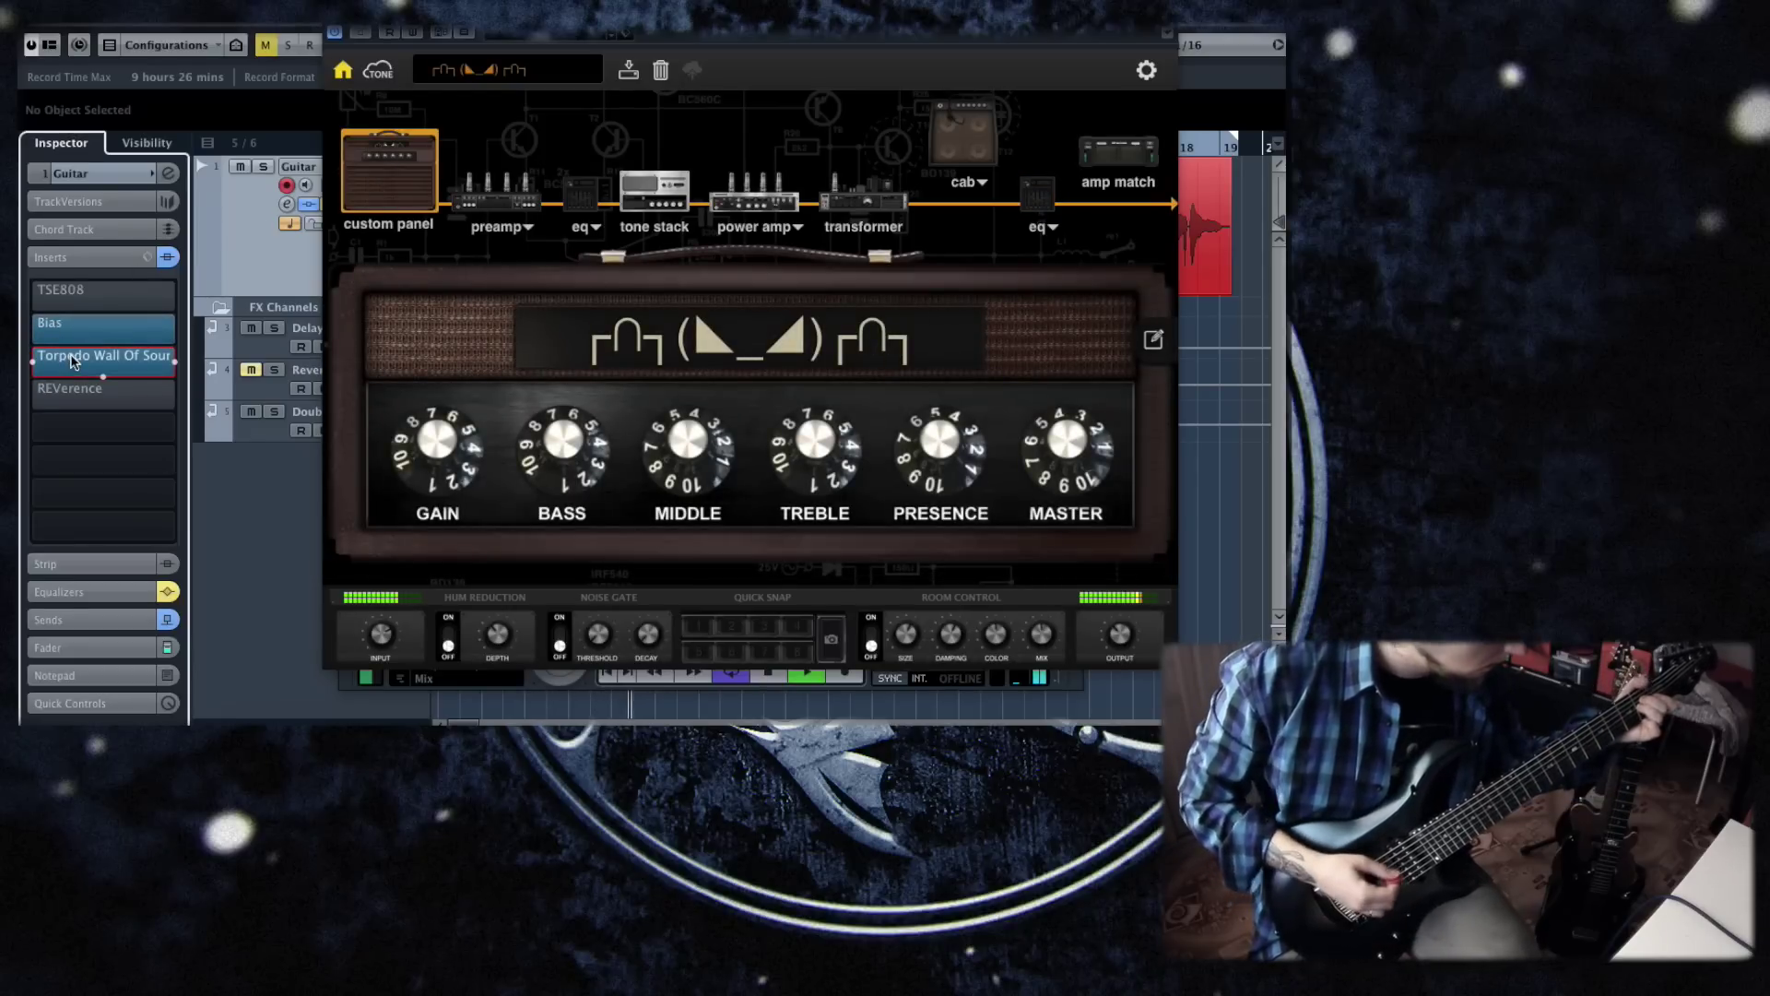
{"action": "left_click", "coordinate": [74, 361]}
{"action": "left_click_drag", "start_coordinate": [693, 31], "coordinate": [569, 31]}
{"action": "left_click_drag", "start_coordinate": [1119, 124], "coordinate": [912, 108]}
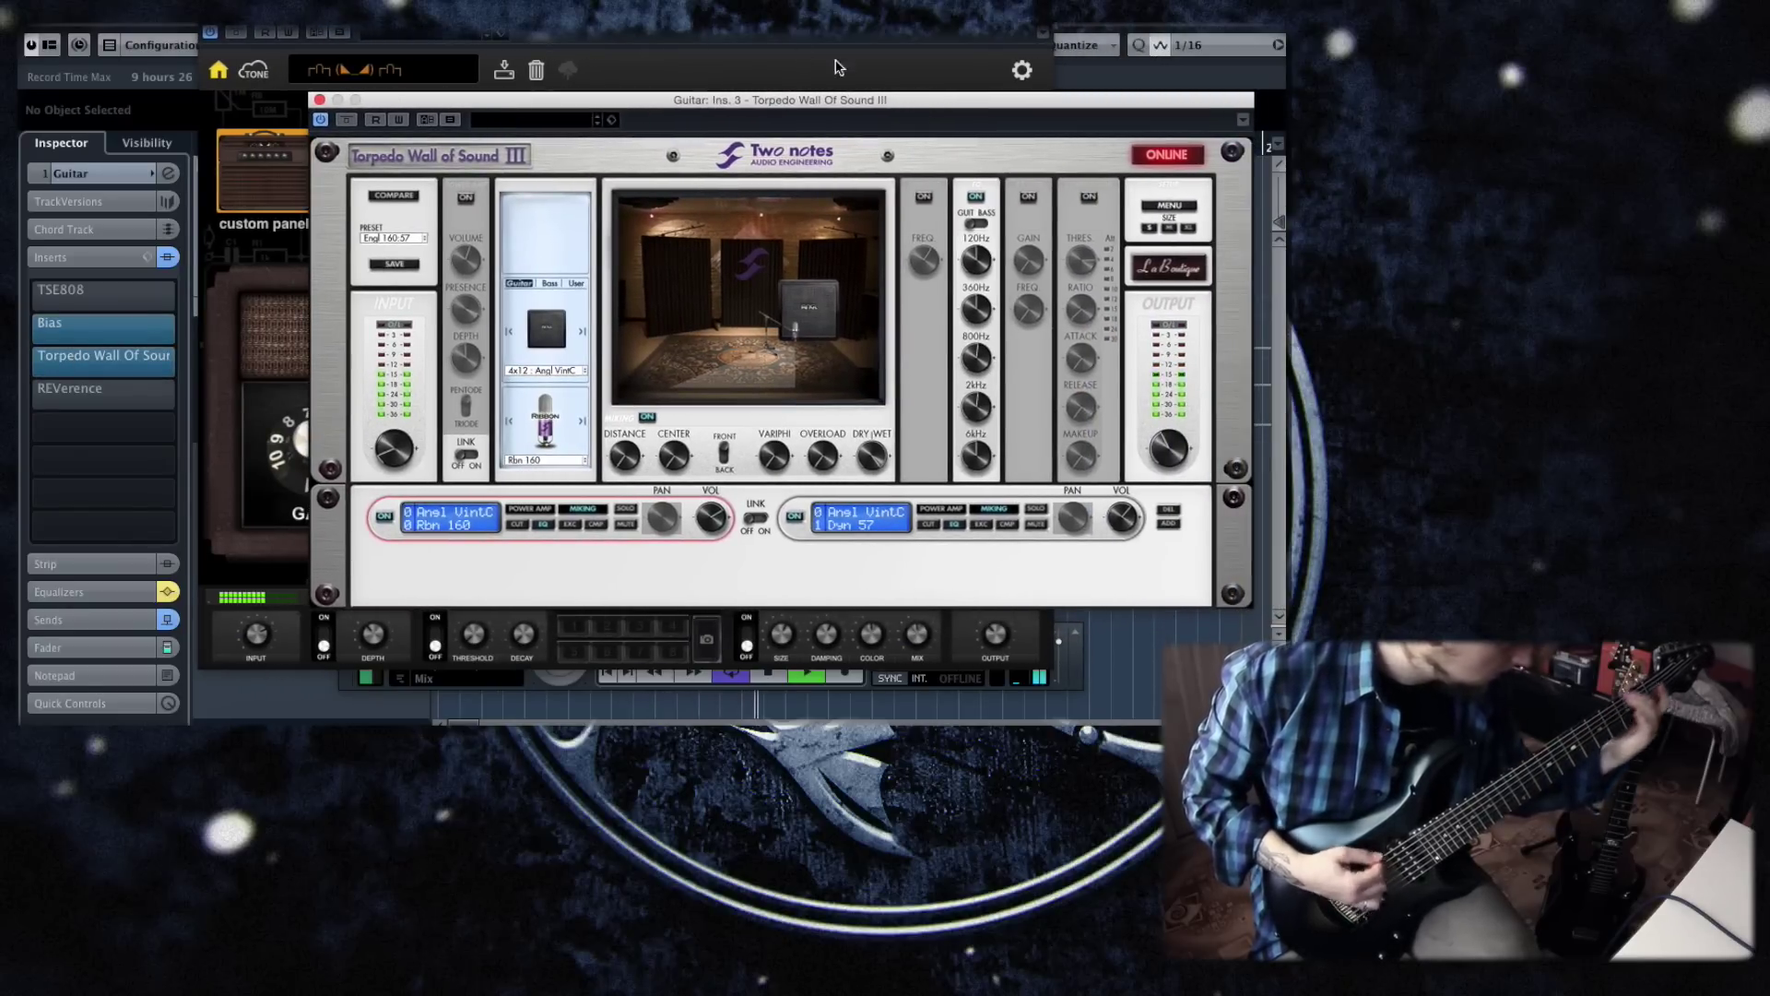
{"action": "left_click_drag", "start_coordinate": [646, 32], "coordinate": [586, 32]}
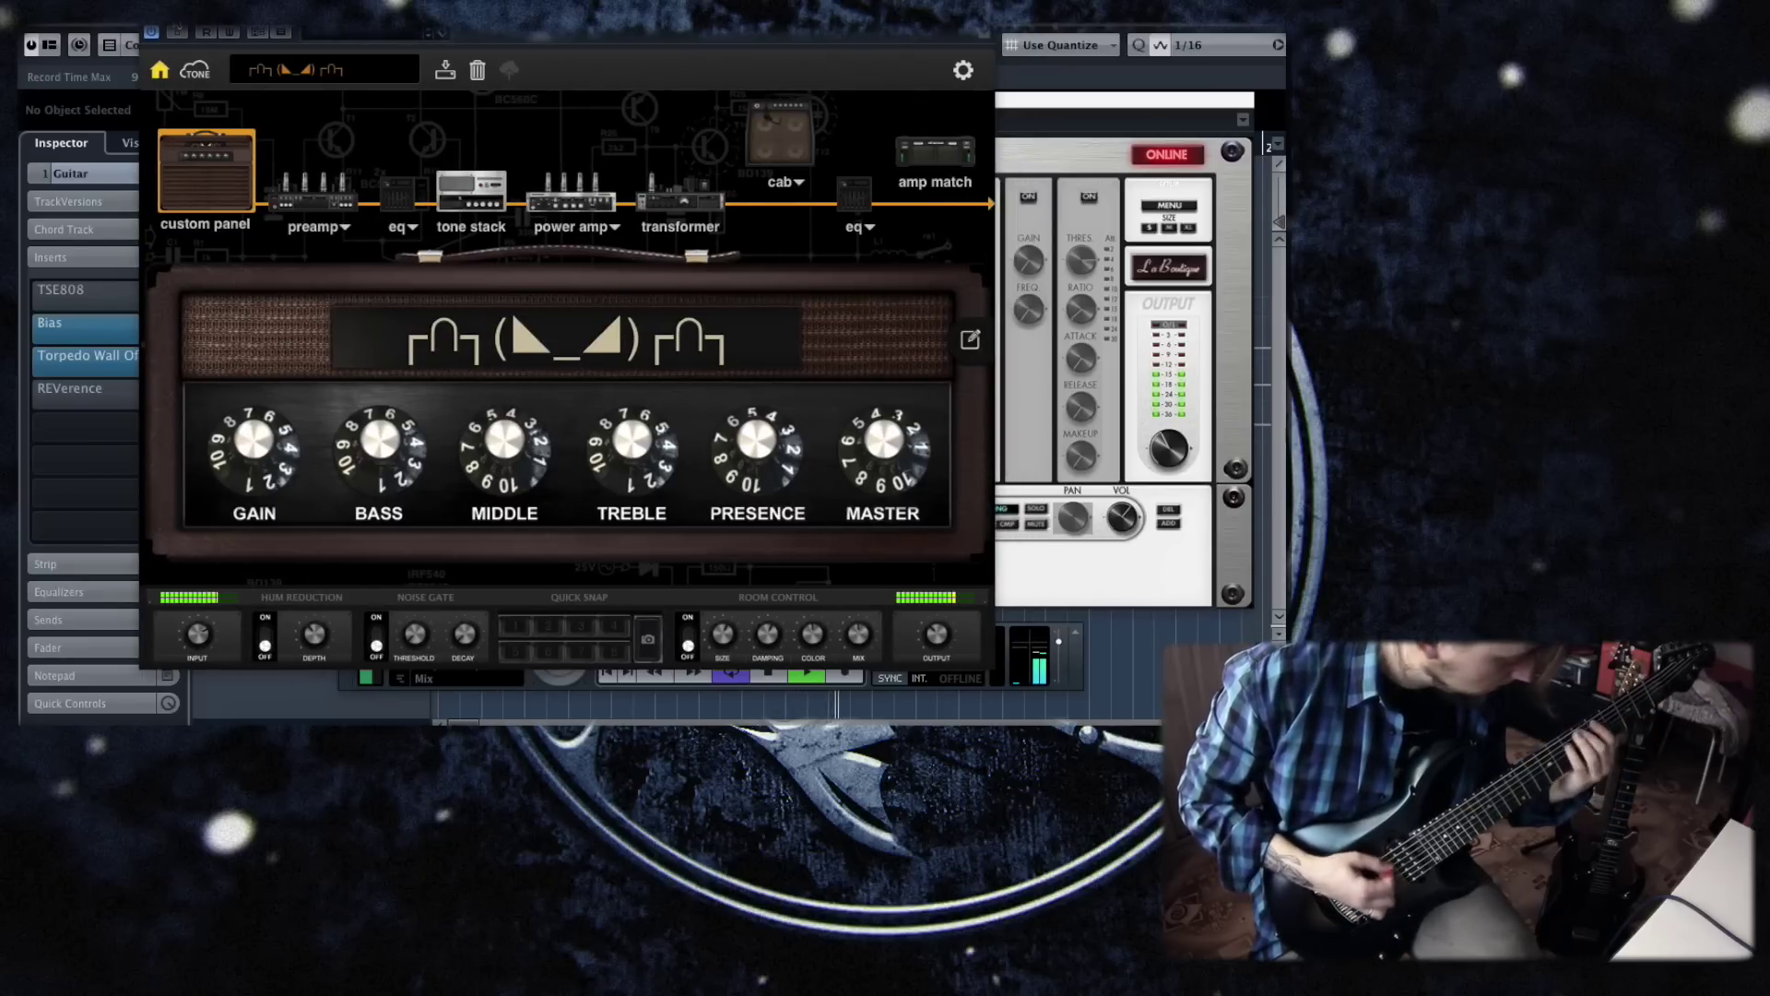
{"action": "key", "text": "super+w"}
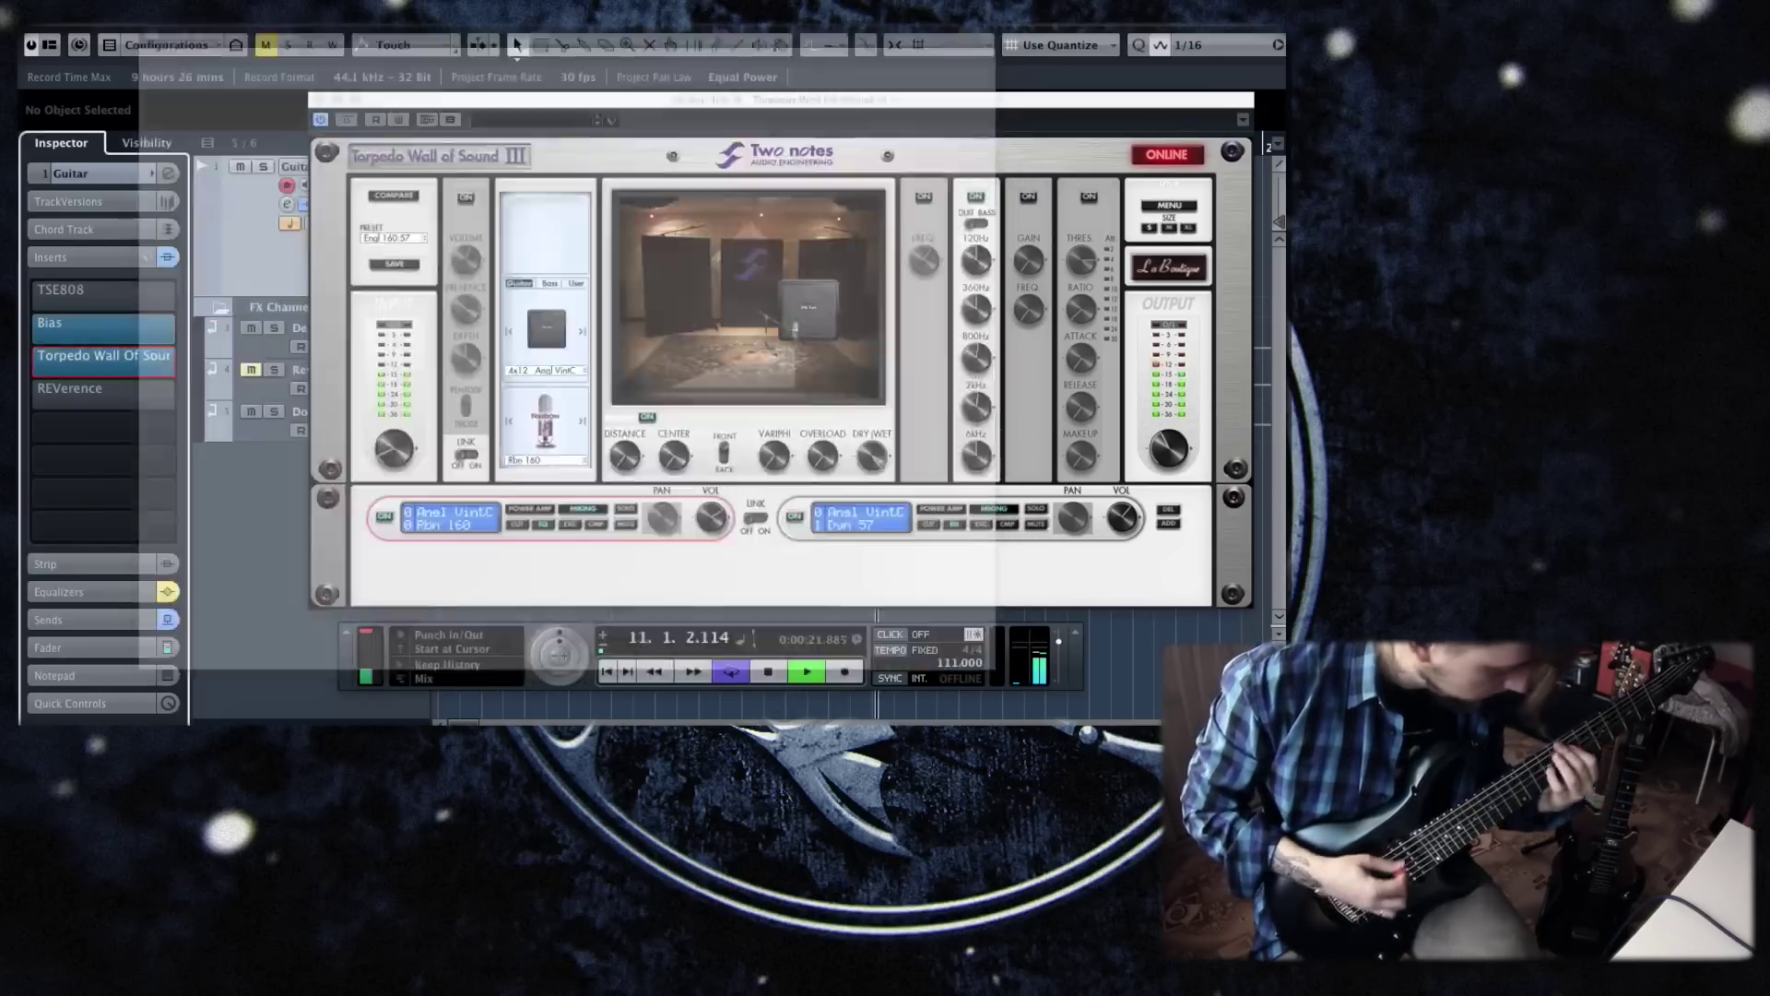
{"action": "key", "text": "super+w"}
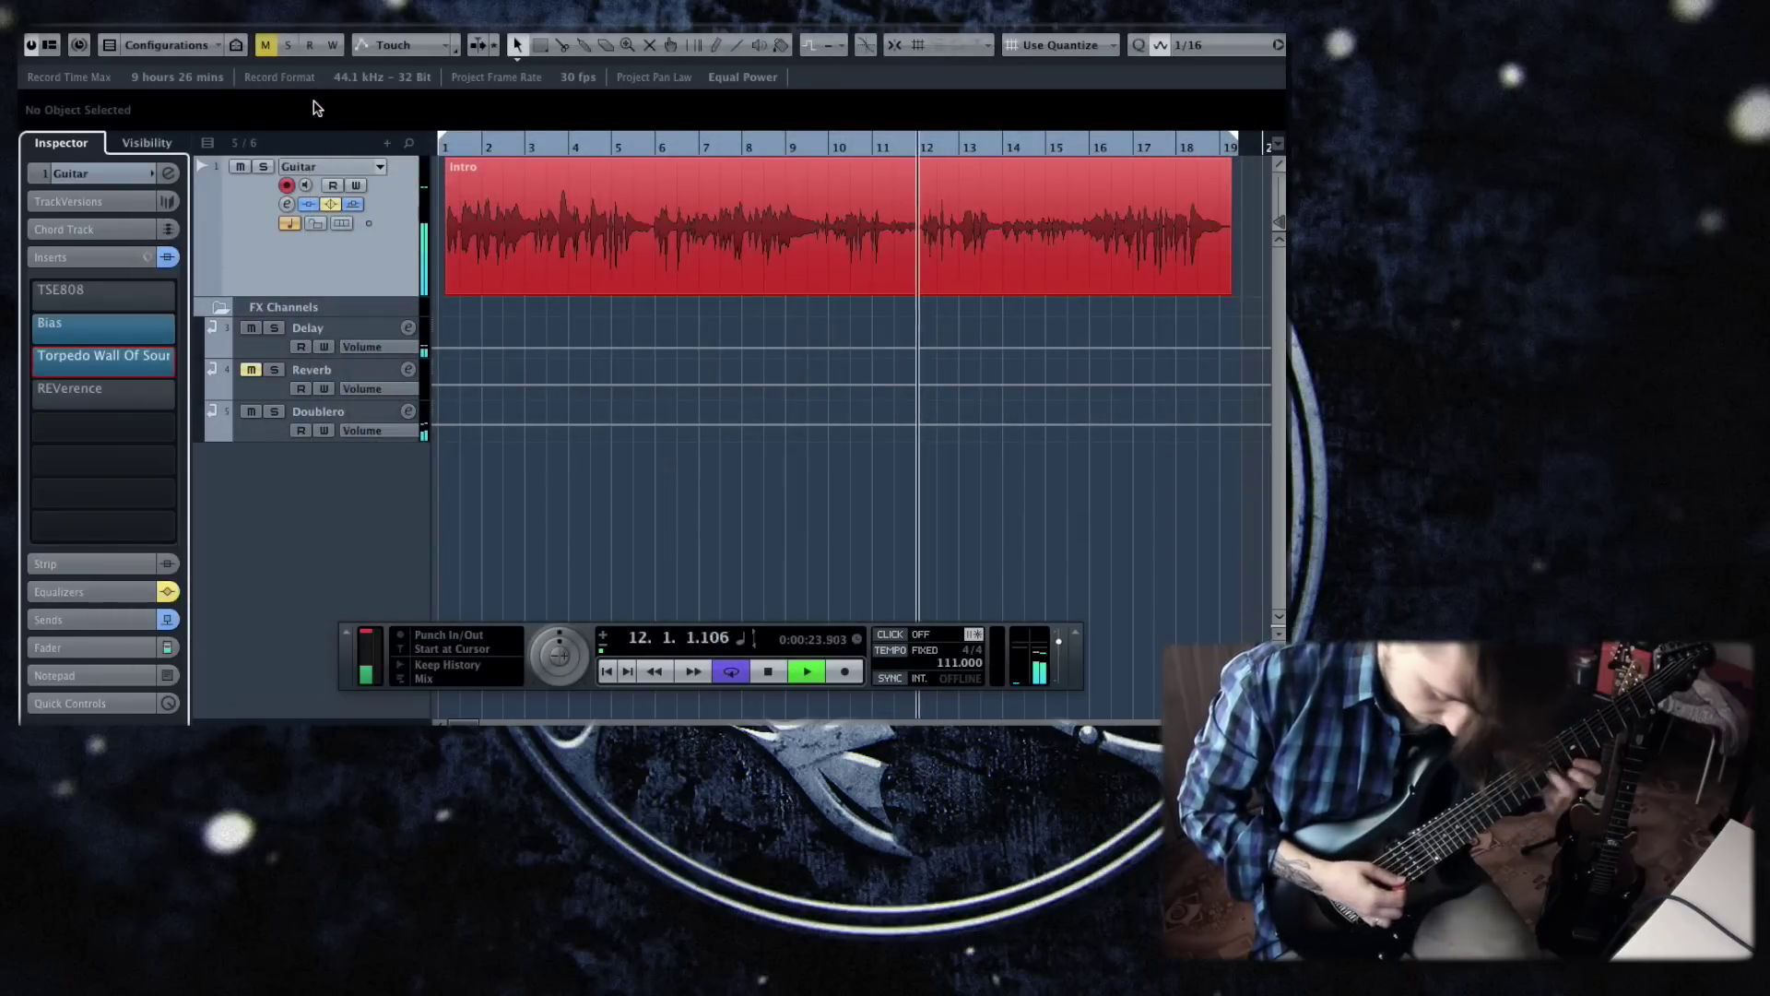
Display the Bias preamp stage and adjust its Distortion knob.
{"action": "left_click", "coordinate": [251, 350]}
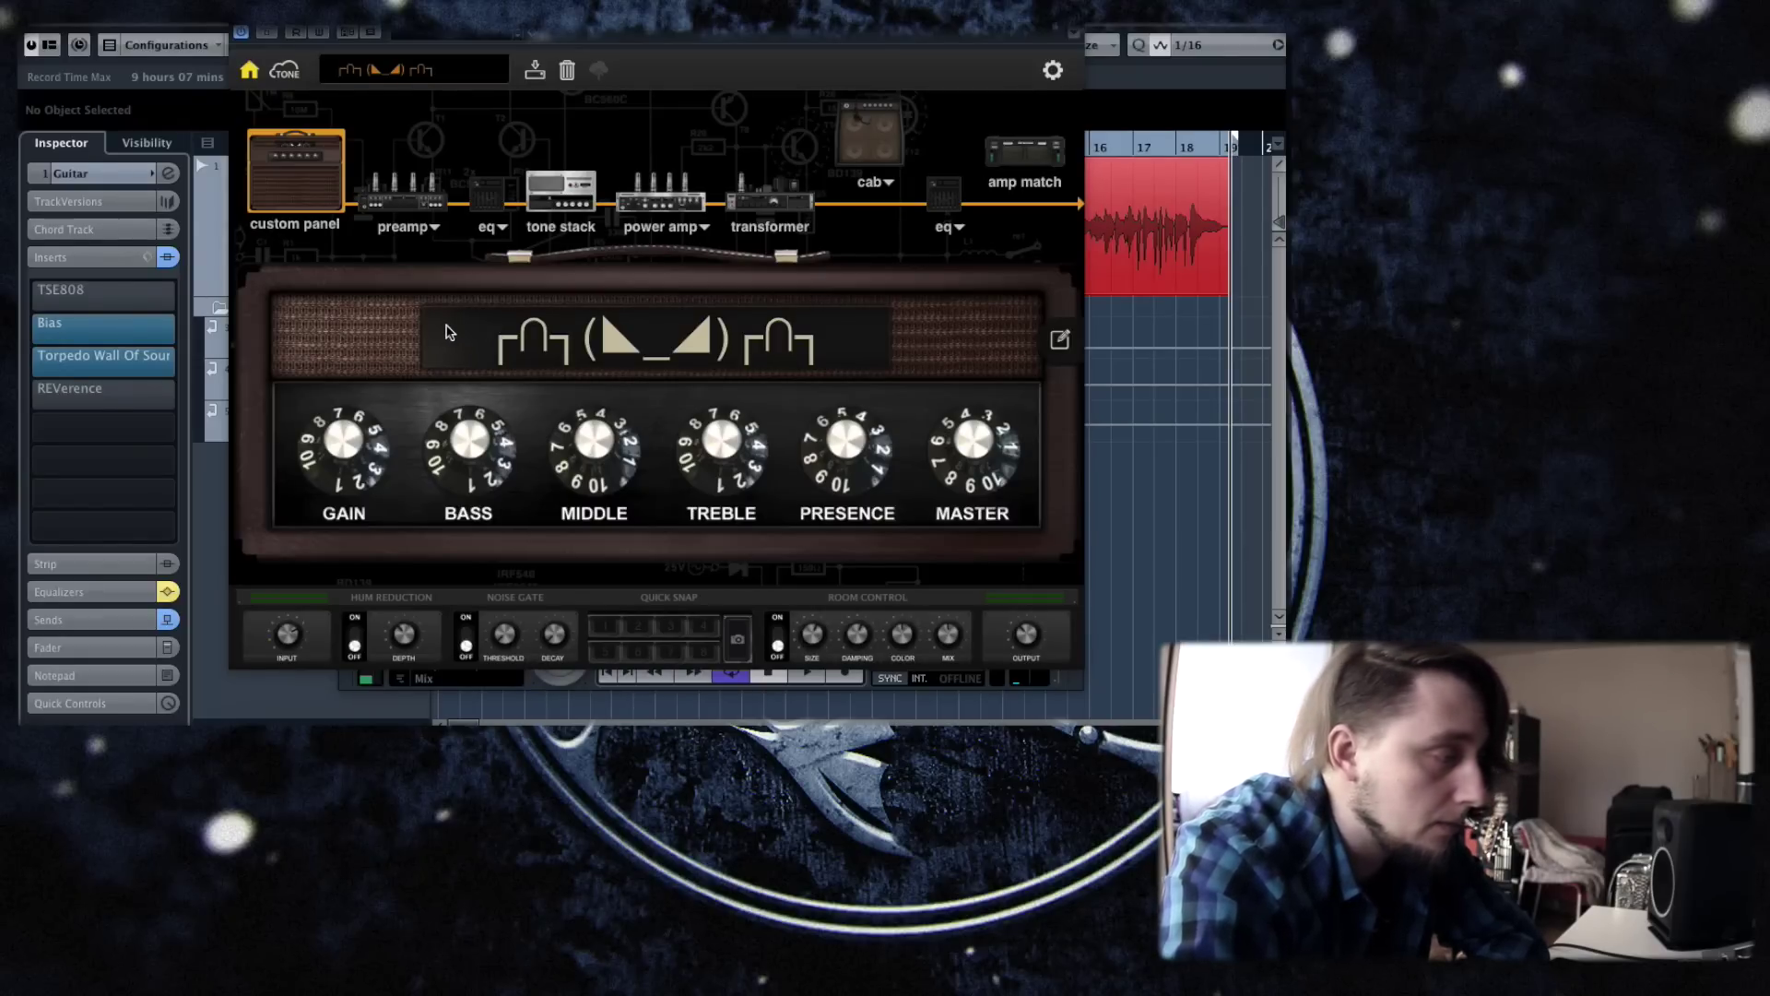
{"action": "left_click", "coordinate": [391, 210]}
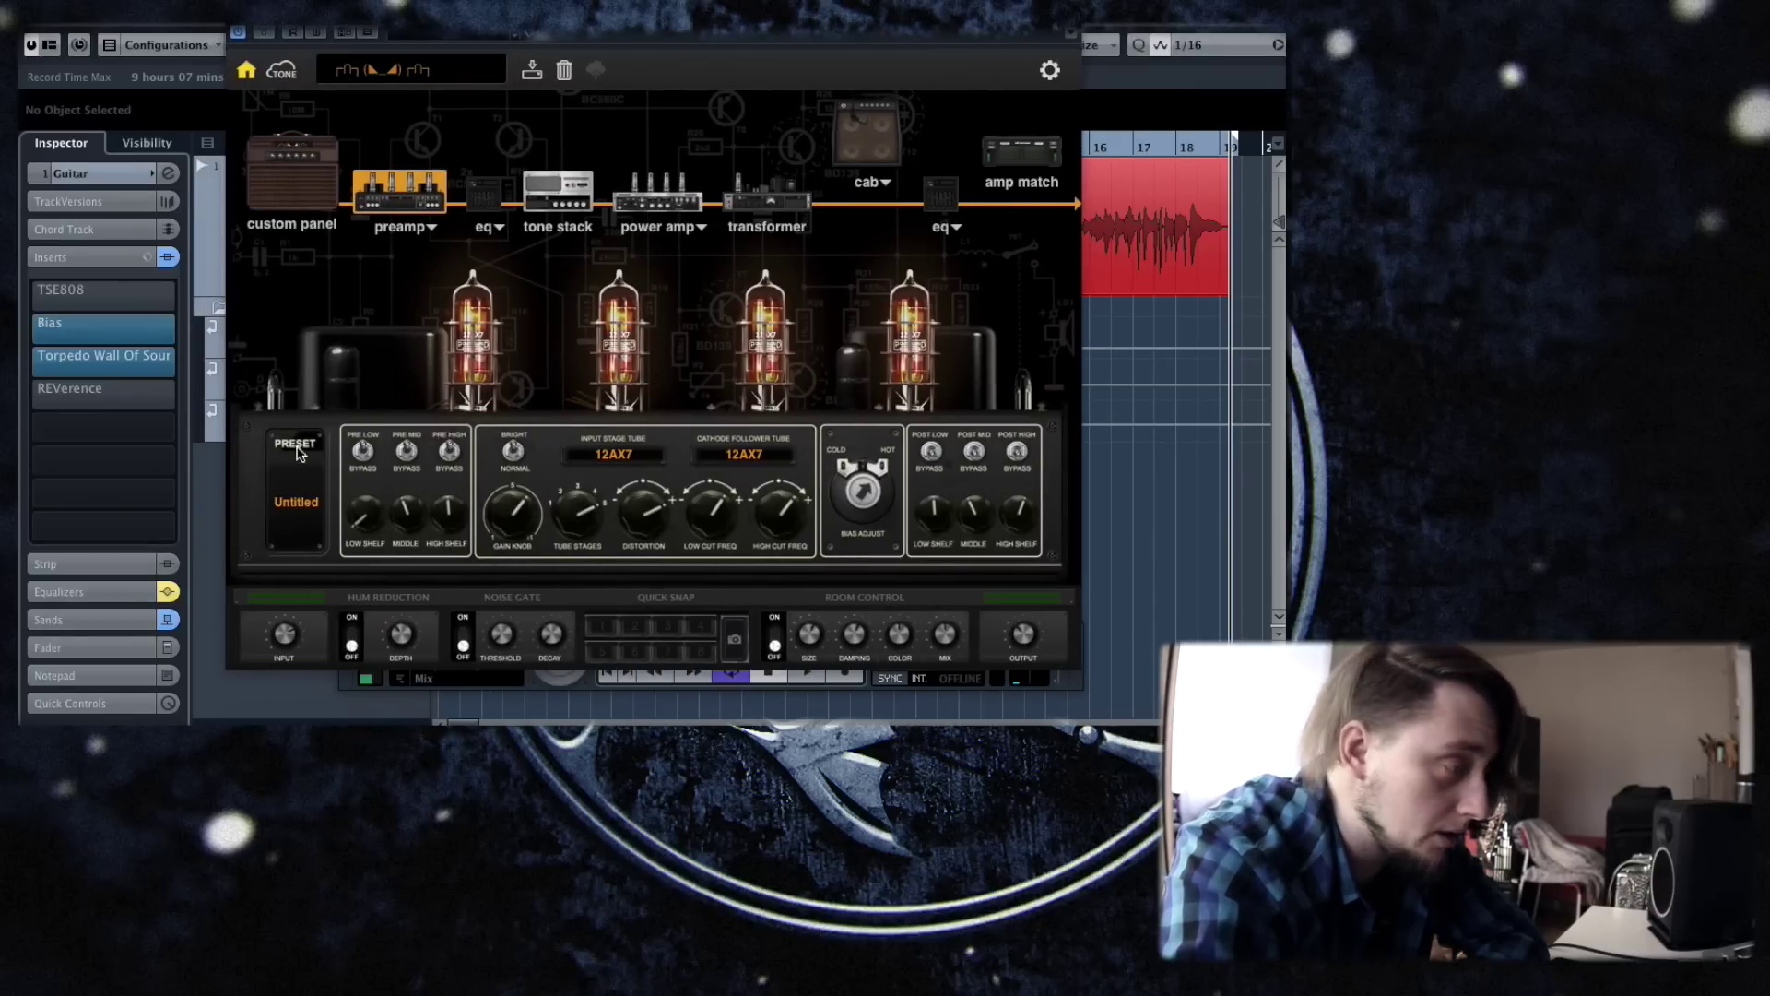
{"action": "mouse_move", "coordinate": [643, 524]}
{"action": "left_mouse_down"}
{"action": "mouse_move", "coordinate": [633, 565]}
{"action": "mouse_move", "coordinate": [646, 536]}
{"action": "left_mouse_up"}
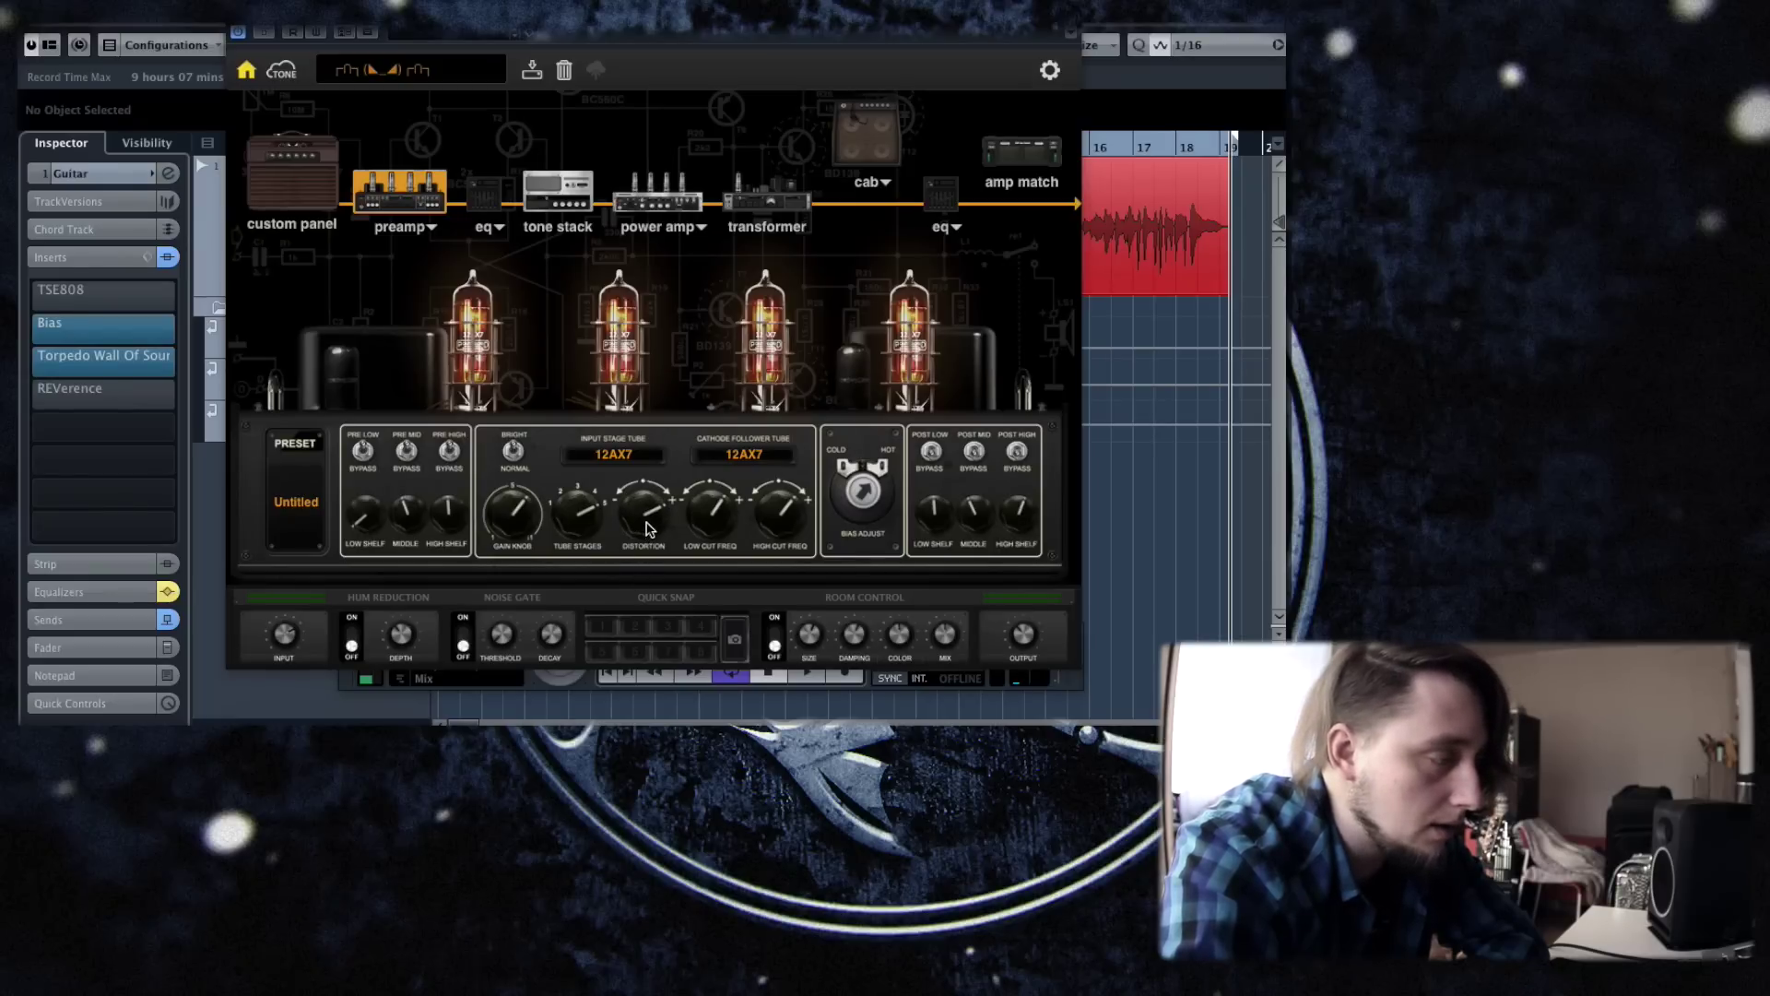
{"action": "mouse_move", "coordinate": [646, 516]}
{"action": "left_mouse_down"}
{"action": "mouse_move", "coordinate": [634, 564]}
{"action": "mouse_move", "coordinate": [649, 514]}
{"action": "left_mouse_up"}
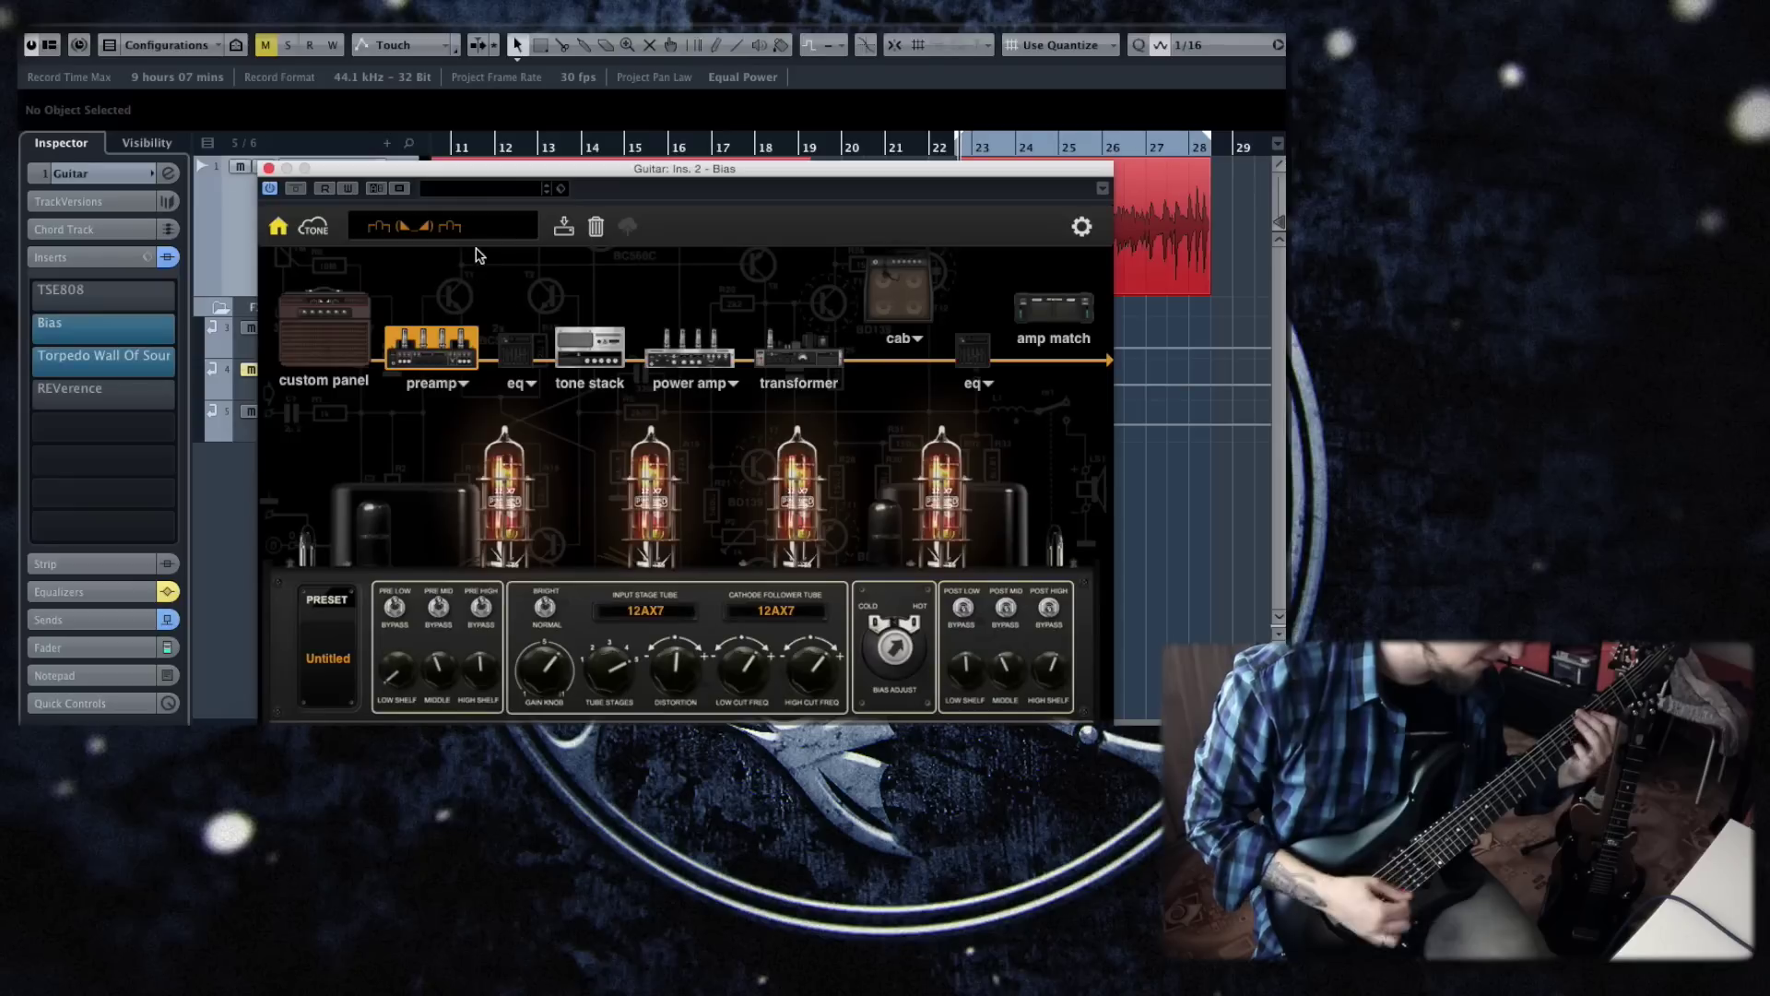
Raise and slightly lower the preamp's Distortion while listening to its effect on the Riff1 clip.
{"action": "key", "text": "space"}
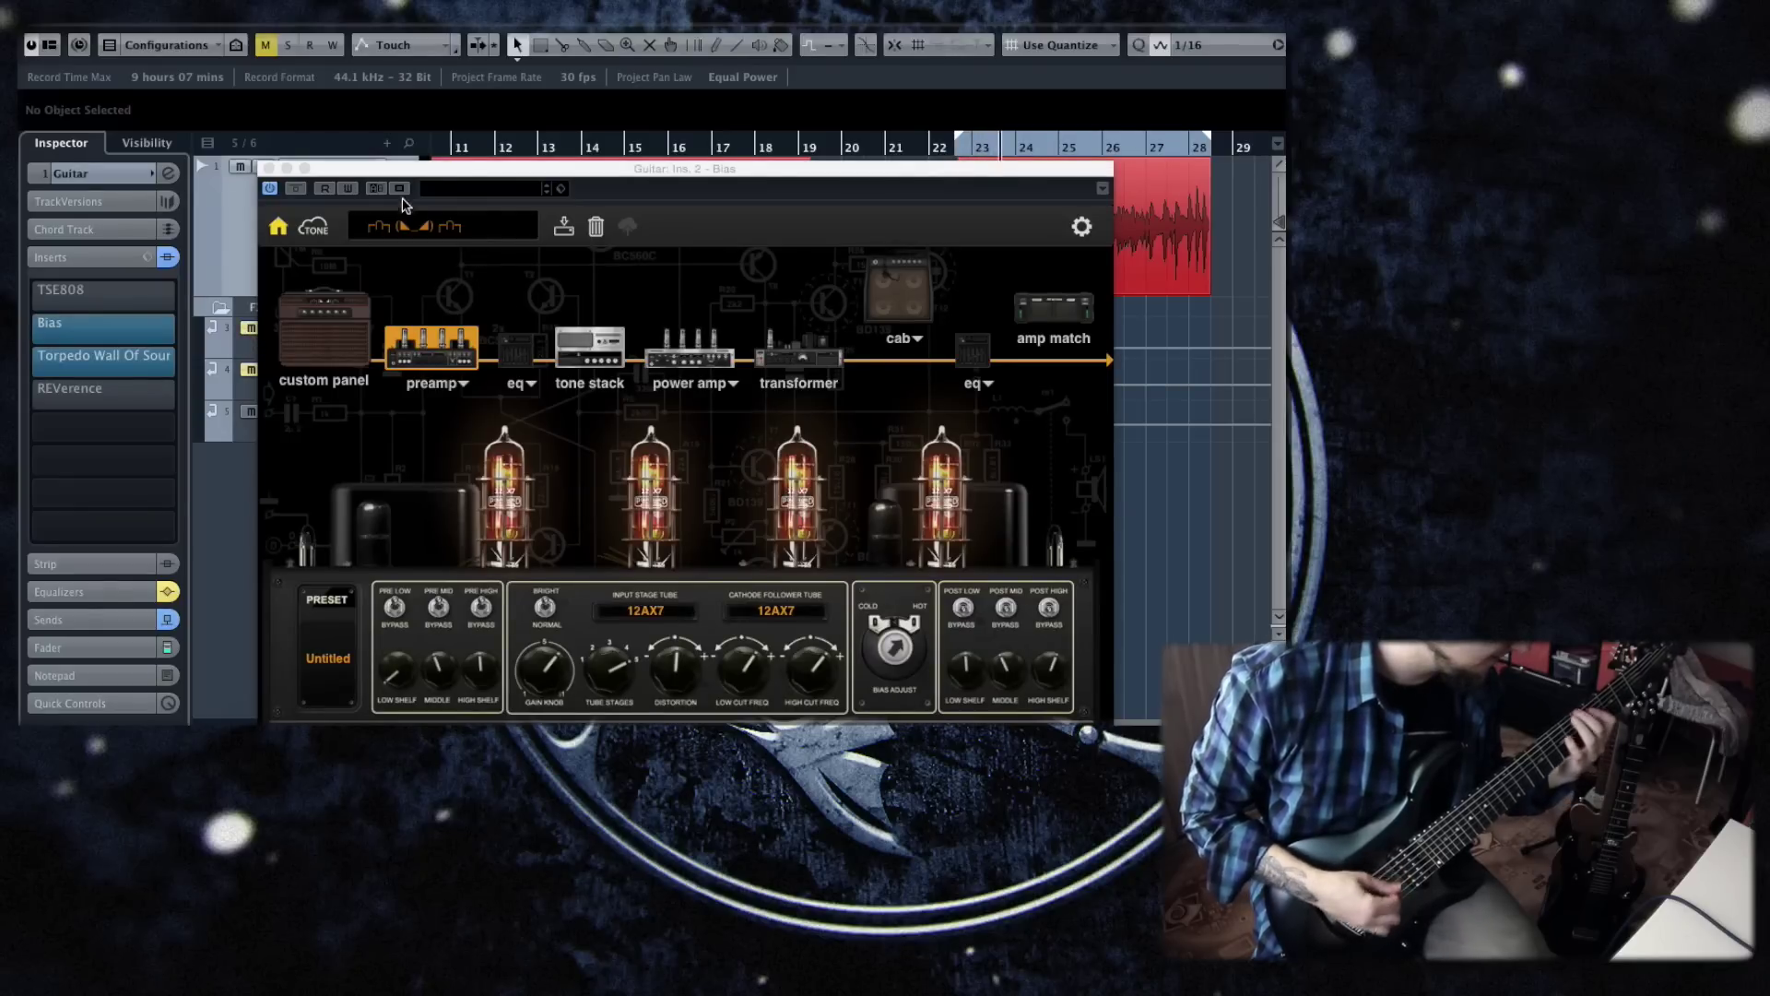
{"action": "left_click_drag", "start_coordinate": [426, 171], "coordinate": [455, 144]}
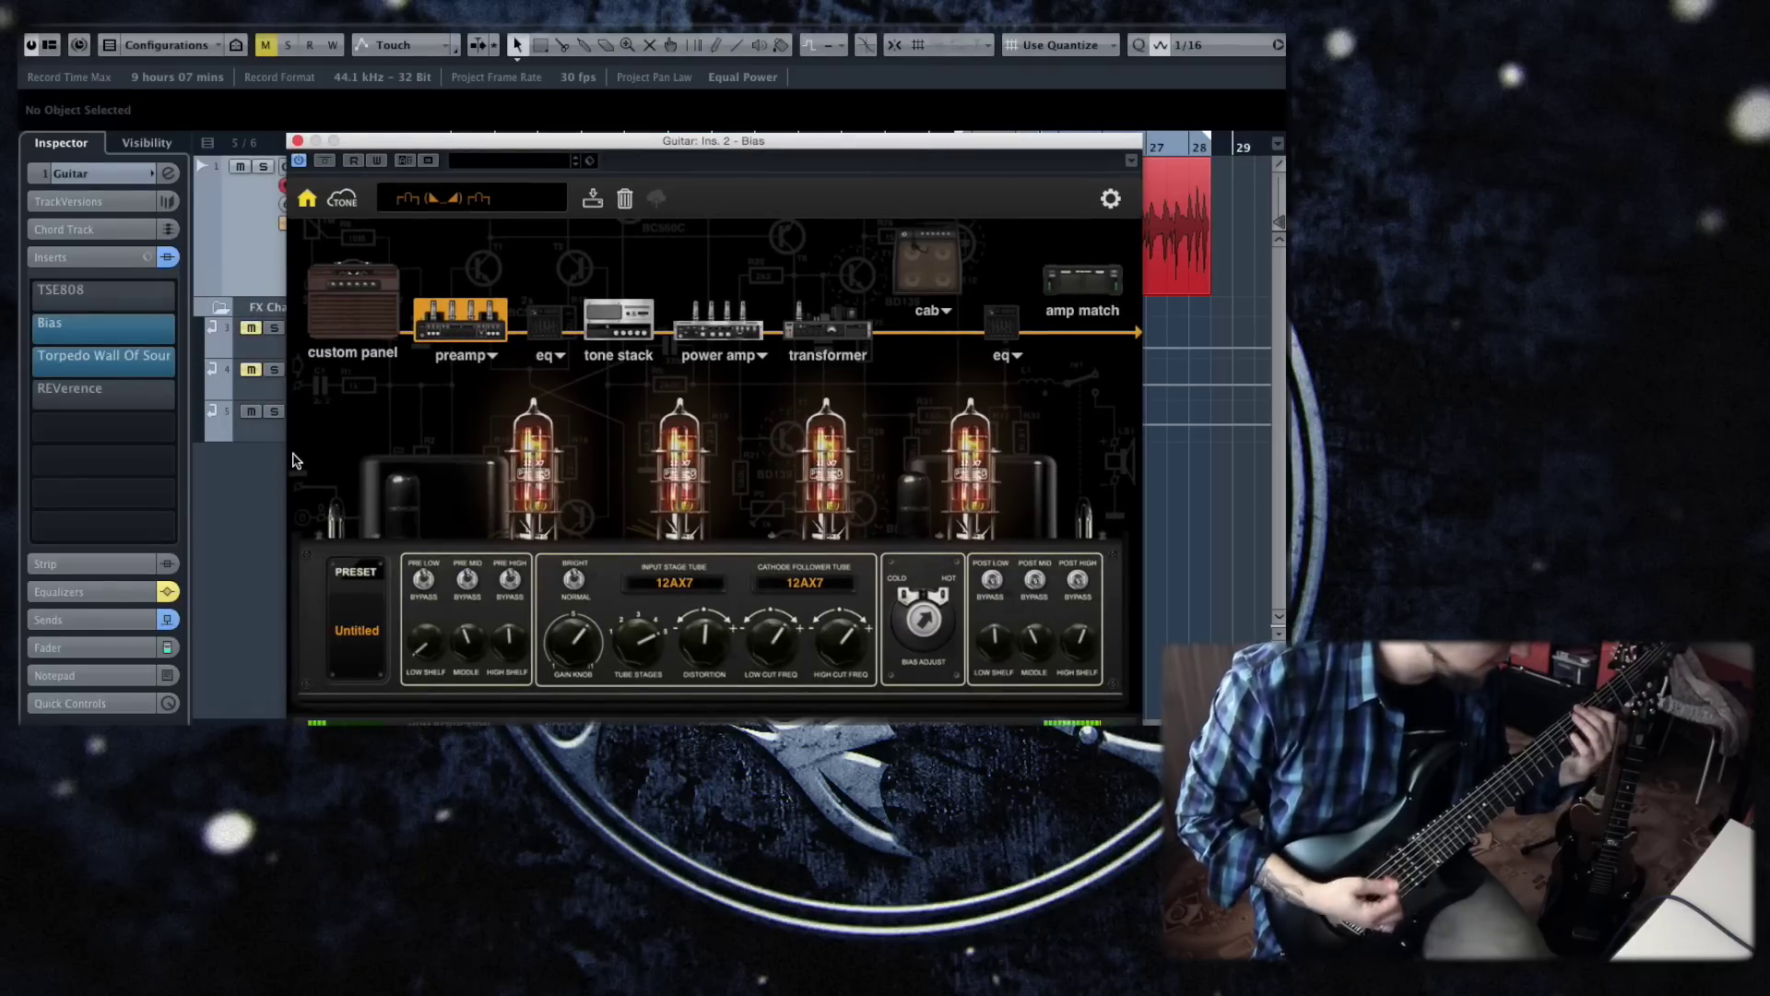
{"action": "left_click_drag", "start_coordinate": [693, 656], "coordinate": [717, 615]}
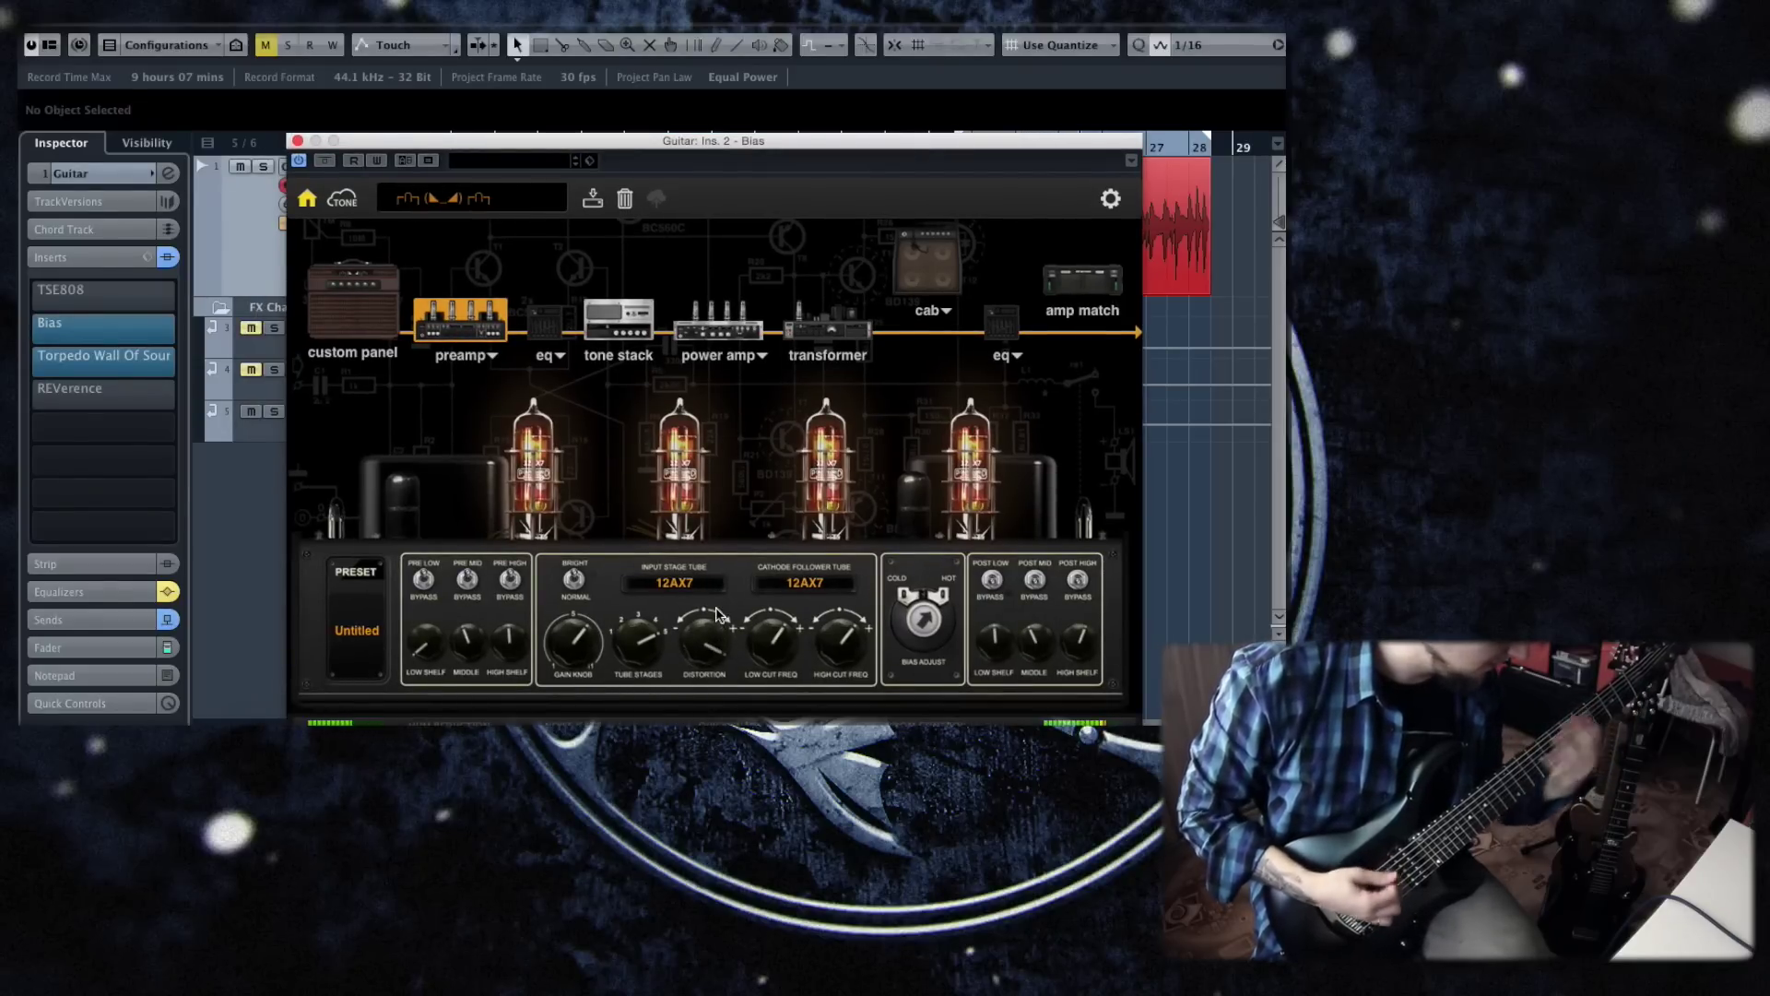
{"action": "mouse_move", "coordinate": [710, 630]}
{"action": "left_mouse_down"}
{"action": "mouse_move", "coordinate": [694, 687]}
{"action": "mouse_move", "coordinate": [714, 645]}
{"action": "left_mouse_up"}
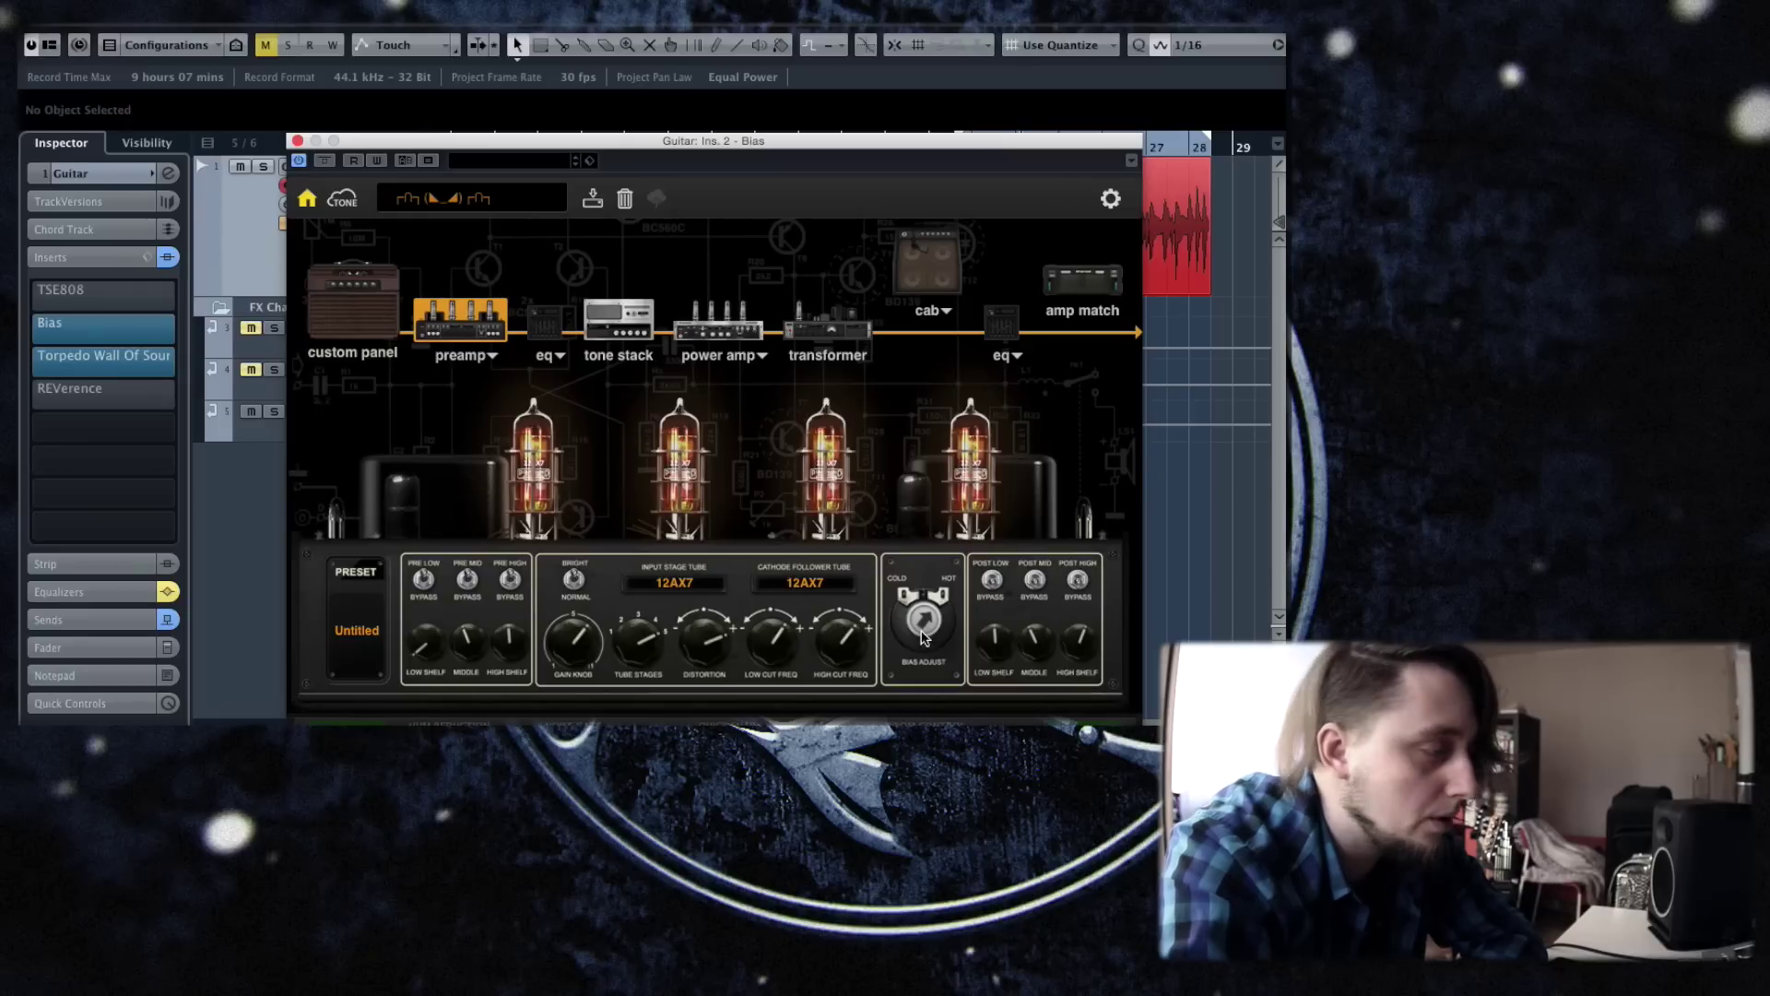
Examine the EQ curve between preamp and tone stack, and try shifting the EQ block in the signal chain.
{"action": "left_click", "coordinate": [548, 332]}
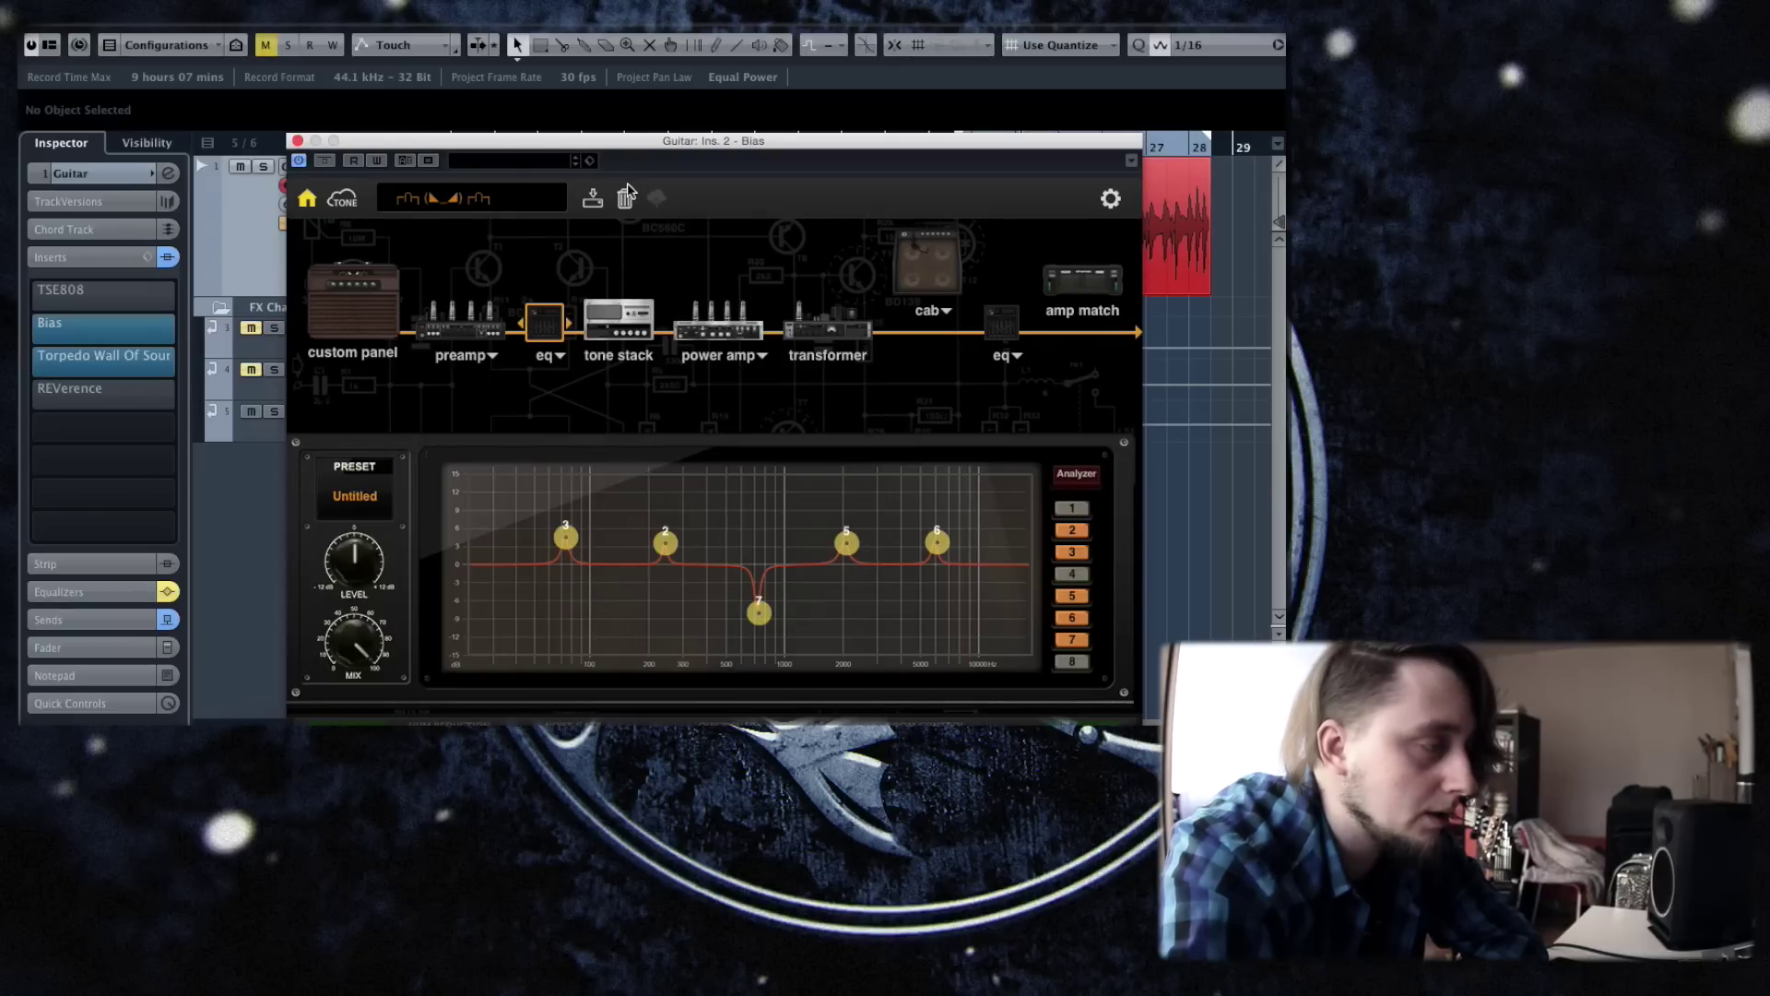
{"action": "left_click_drag", "start_coordinate": [673, 143], "coordinate": [695, 215]}
{"action": "left_click", "coordinate": [972, 143]}
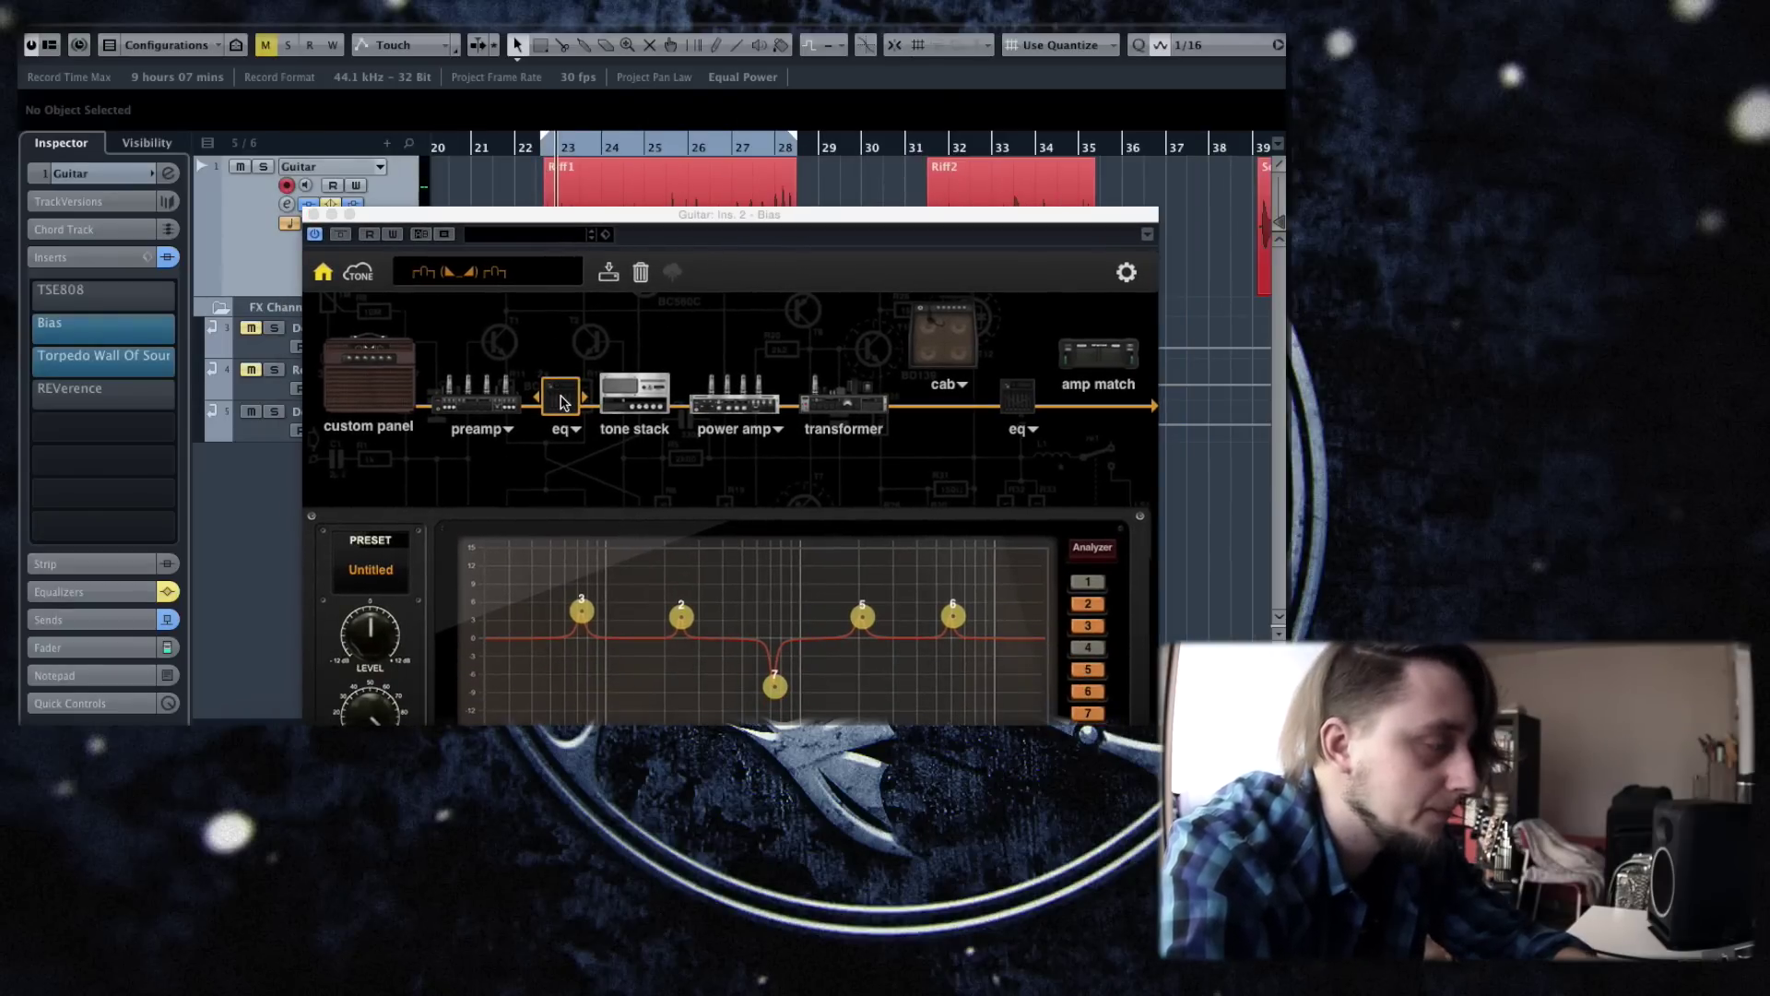
{"action": "mouse_move", "coordinate": [563, 406]}
{"action": "left_mouse_down"}
{"action": "mouse_move", "coordinate": [564, 352]}
{"action": "mouse_move", "coordinate": [562, 397]}
{"action": "left_mouse_up"}
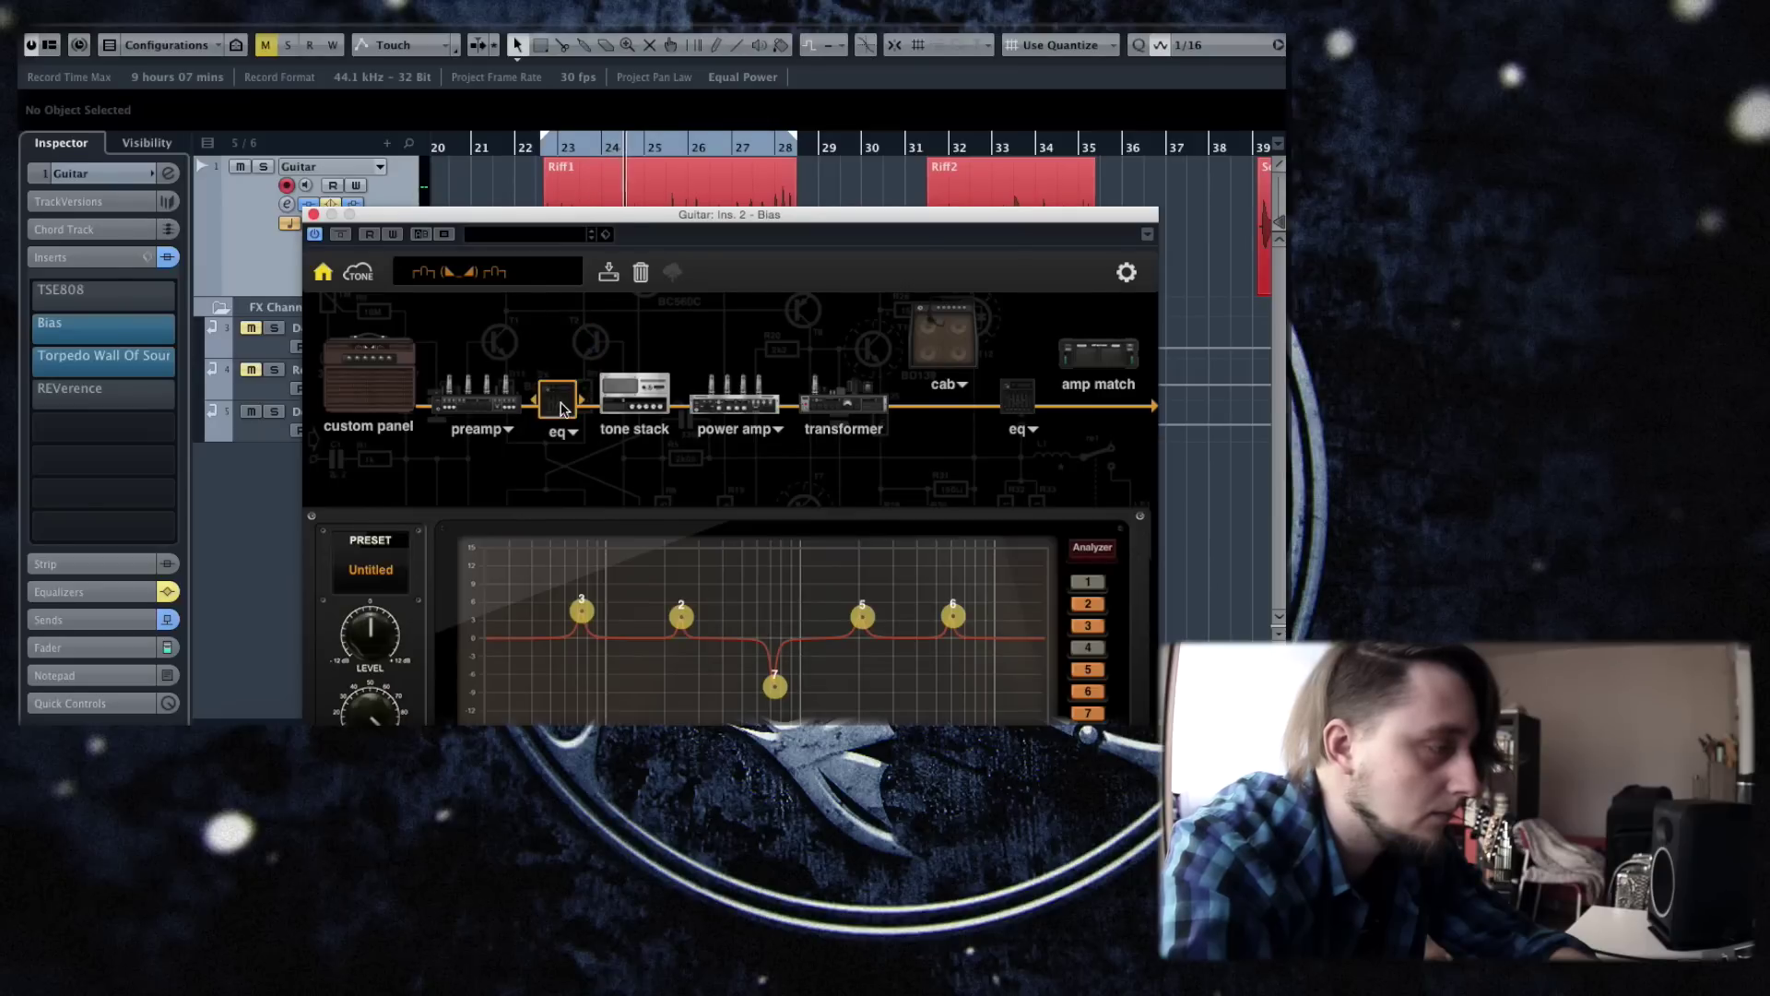
Display the tone stack, review its available topologies and close the list.
{"action": "left_click", "coordinate": [652, 404]}
{"action": "left_click_drag", "start_coordinate": [608, 218], "coordinate": [602, 148]}
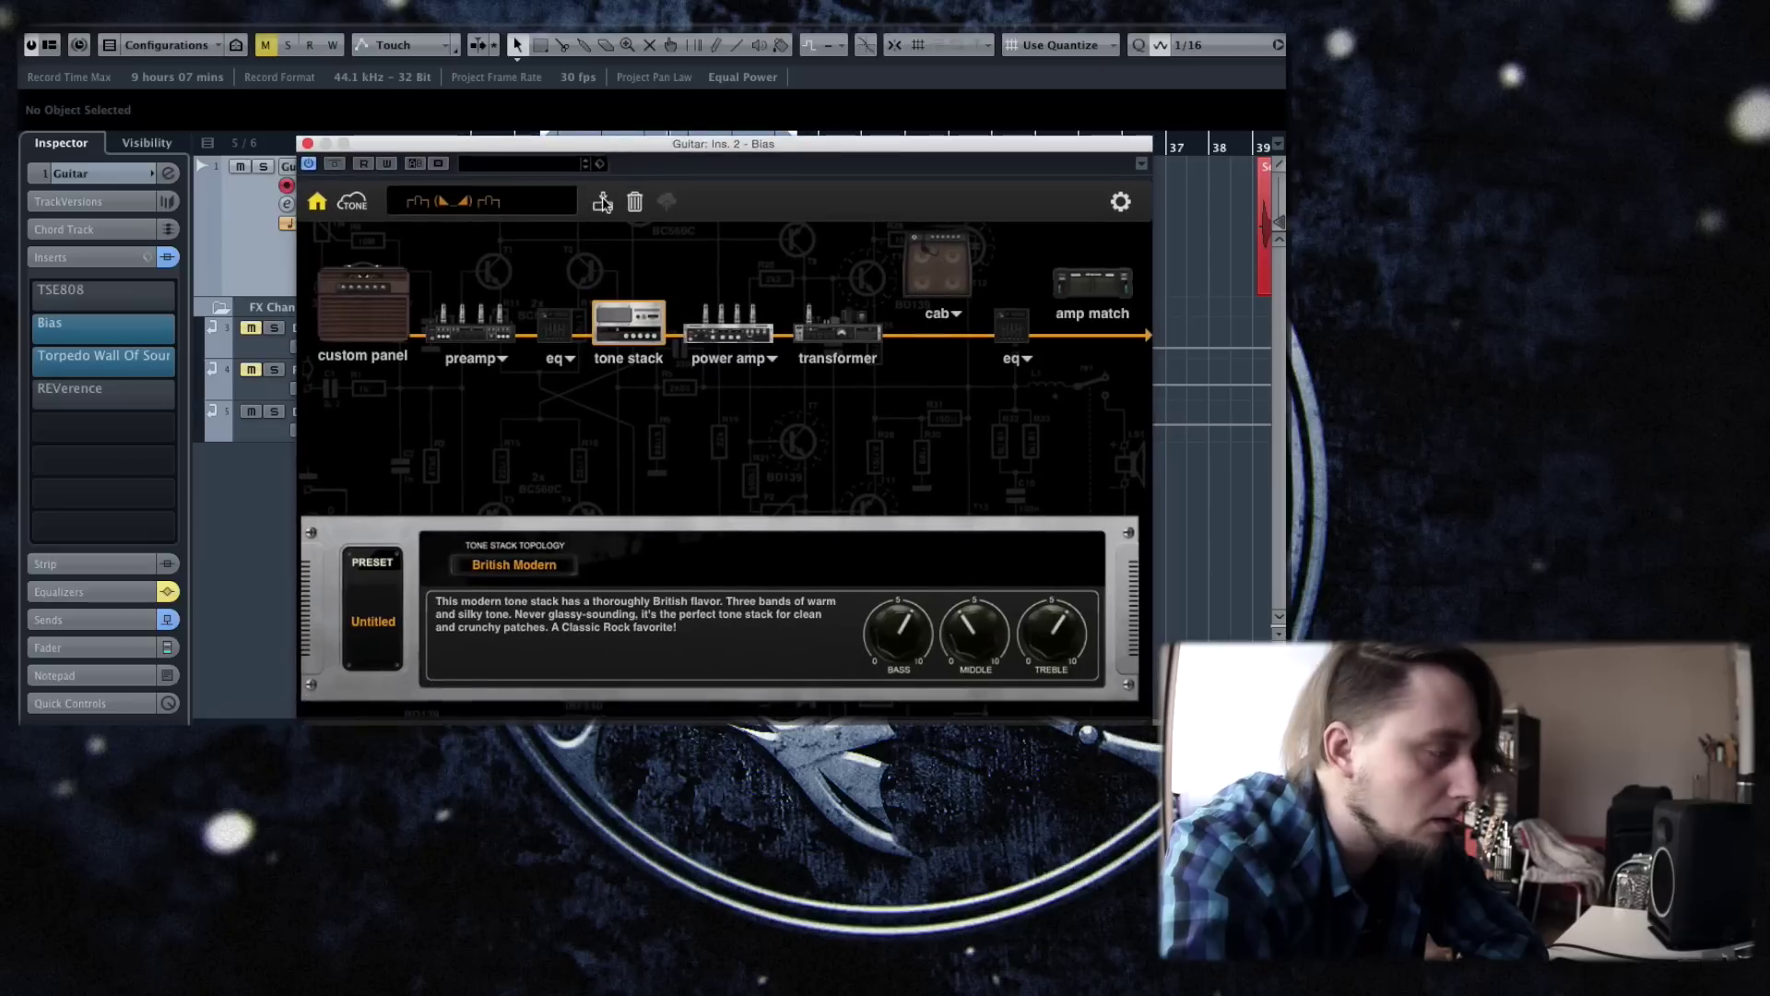
{"action": "left_click", "coordinate": [518, 566]}
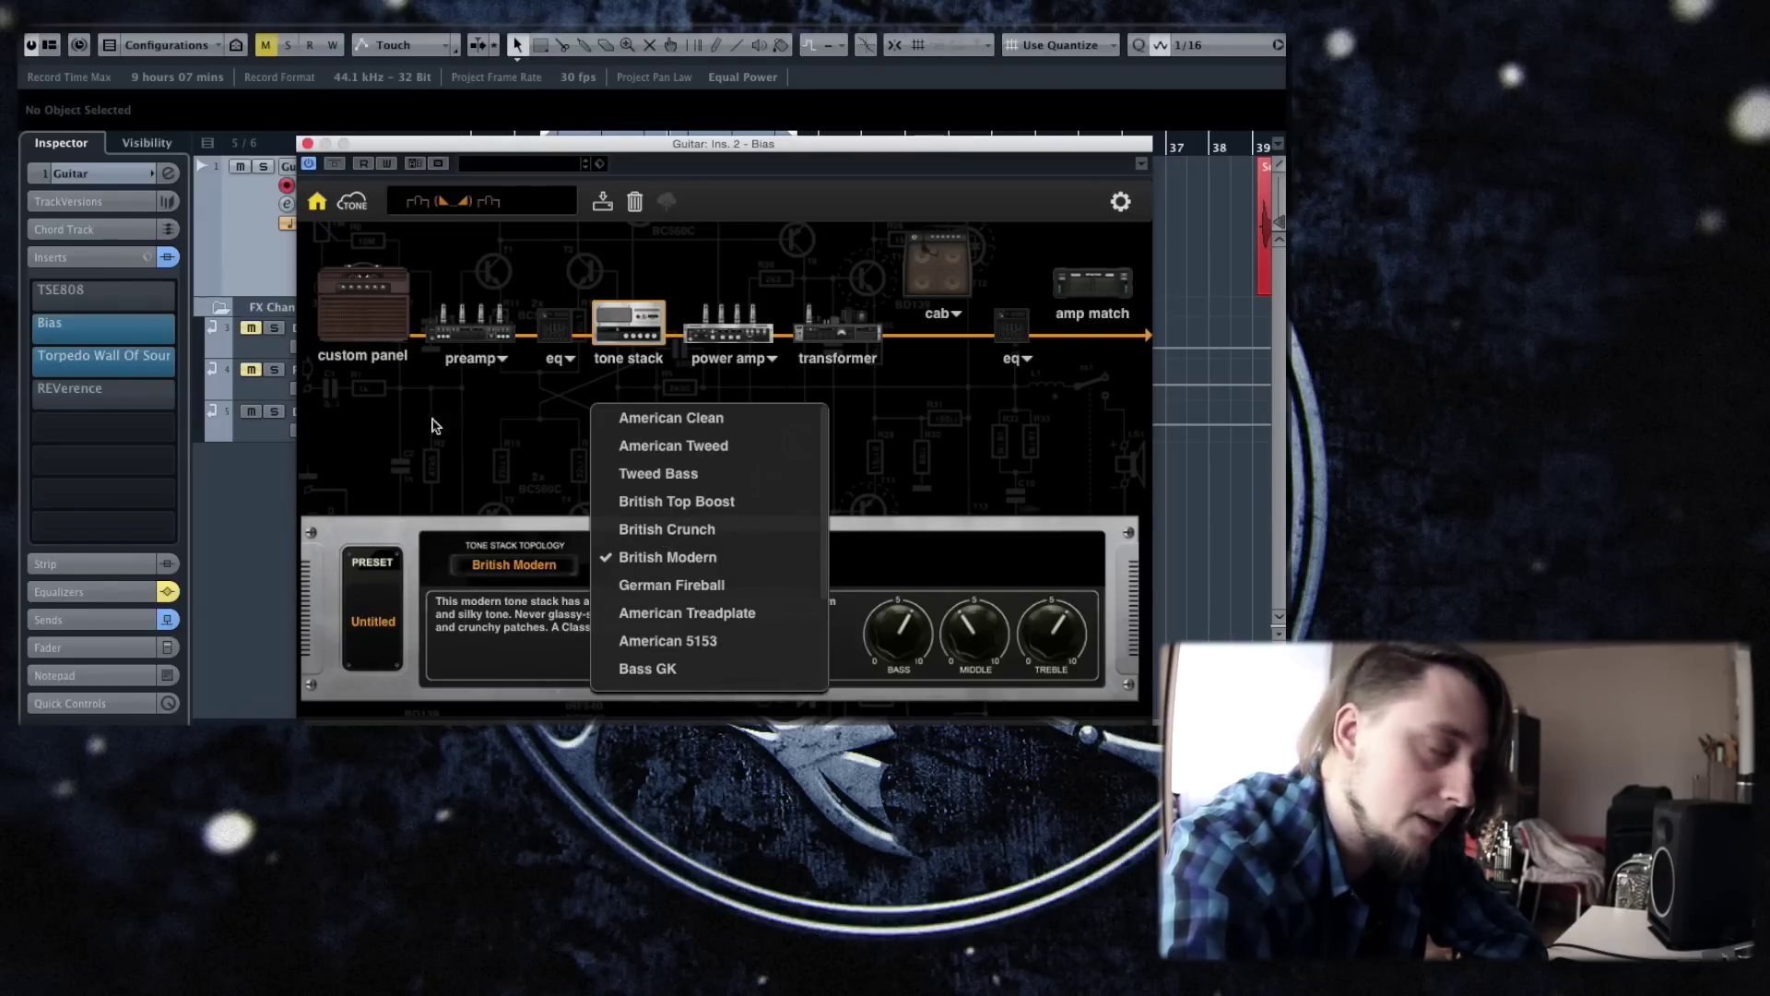
{"action": "left_click", "coordinate": [495, 481]}
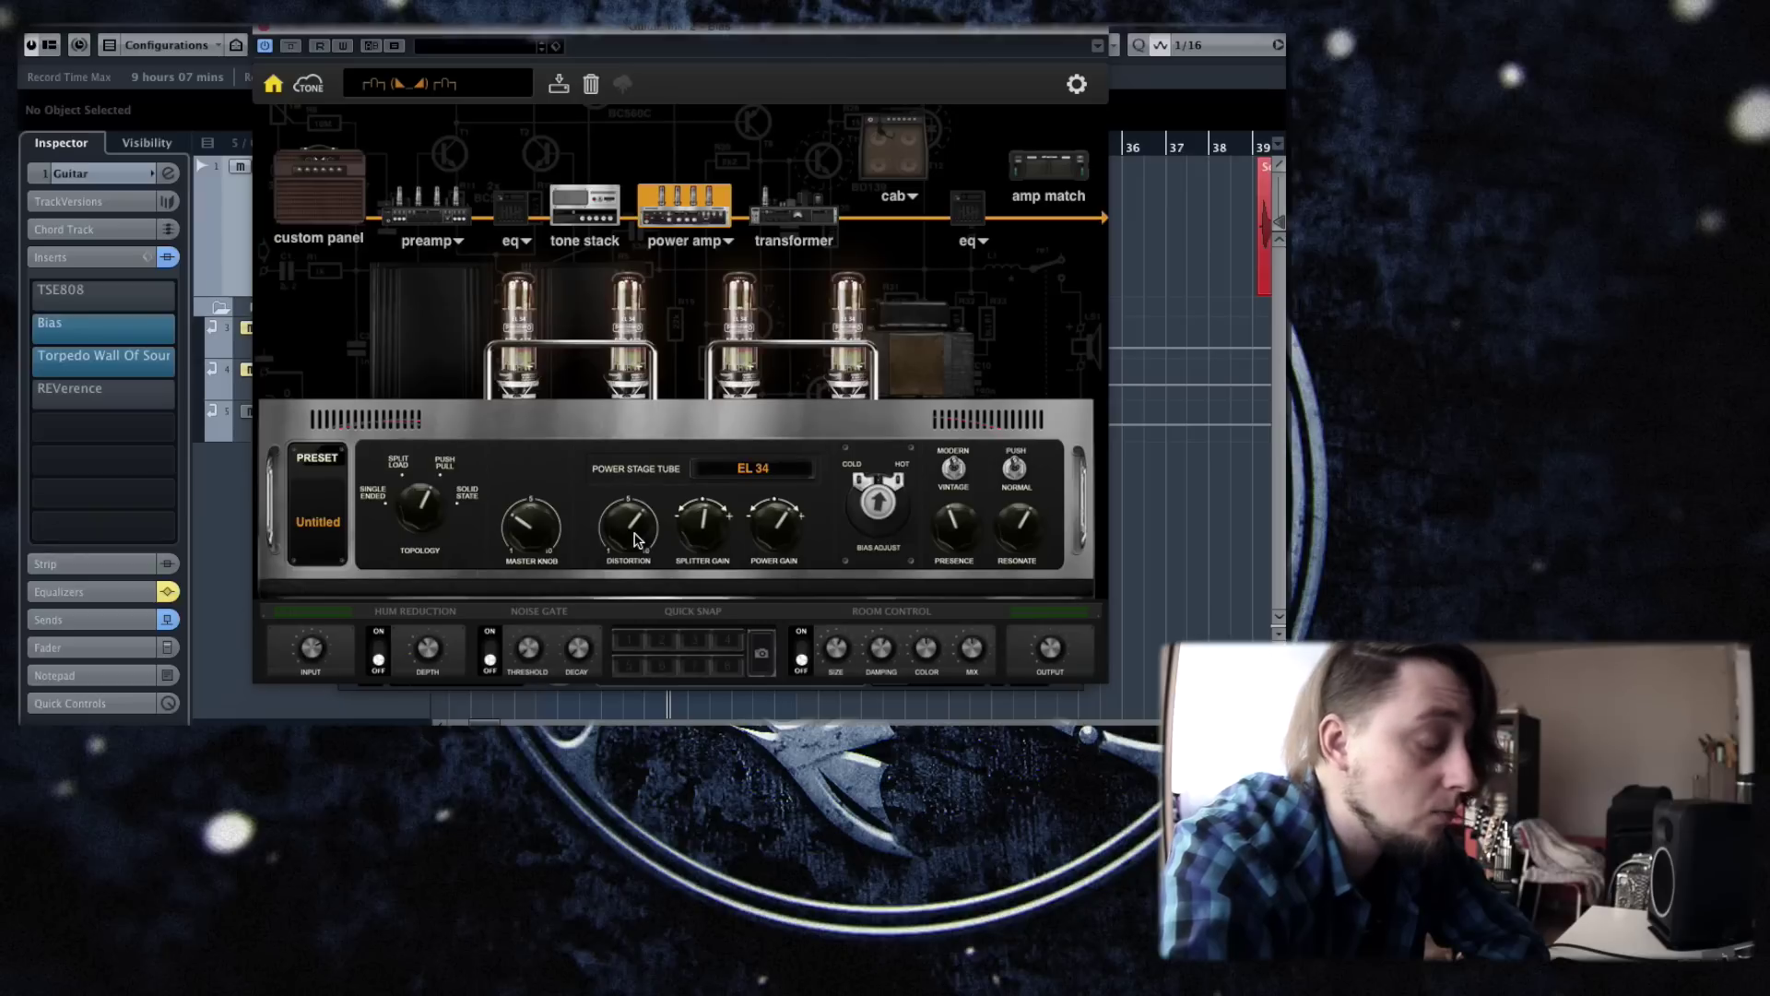
Adjust the power amp's Distortion and Presence knobs, with EL 34 chosen as the power stage tube.
{"action": "left_click_drag", "start_coordinate": [629, 542], "coordinate": [634, 535]}
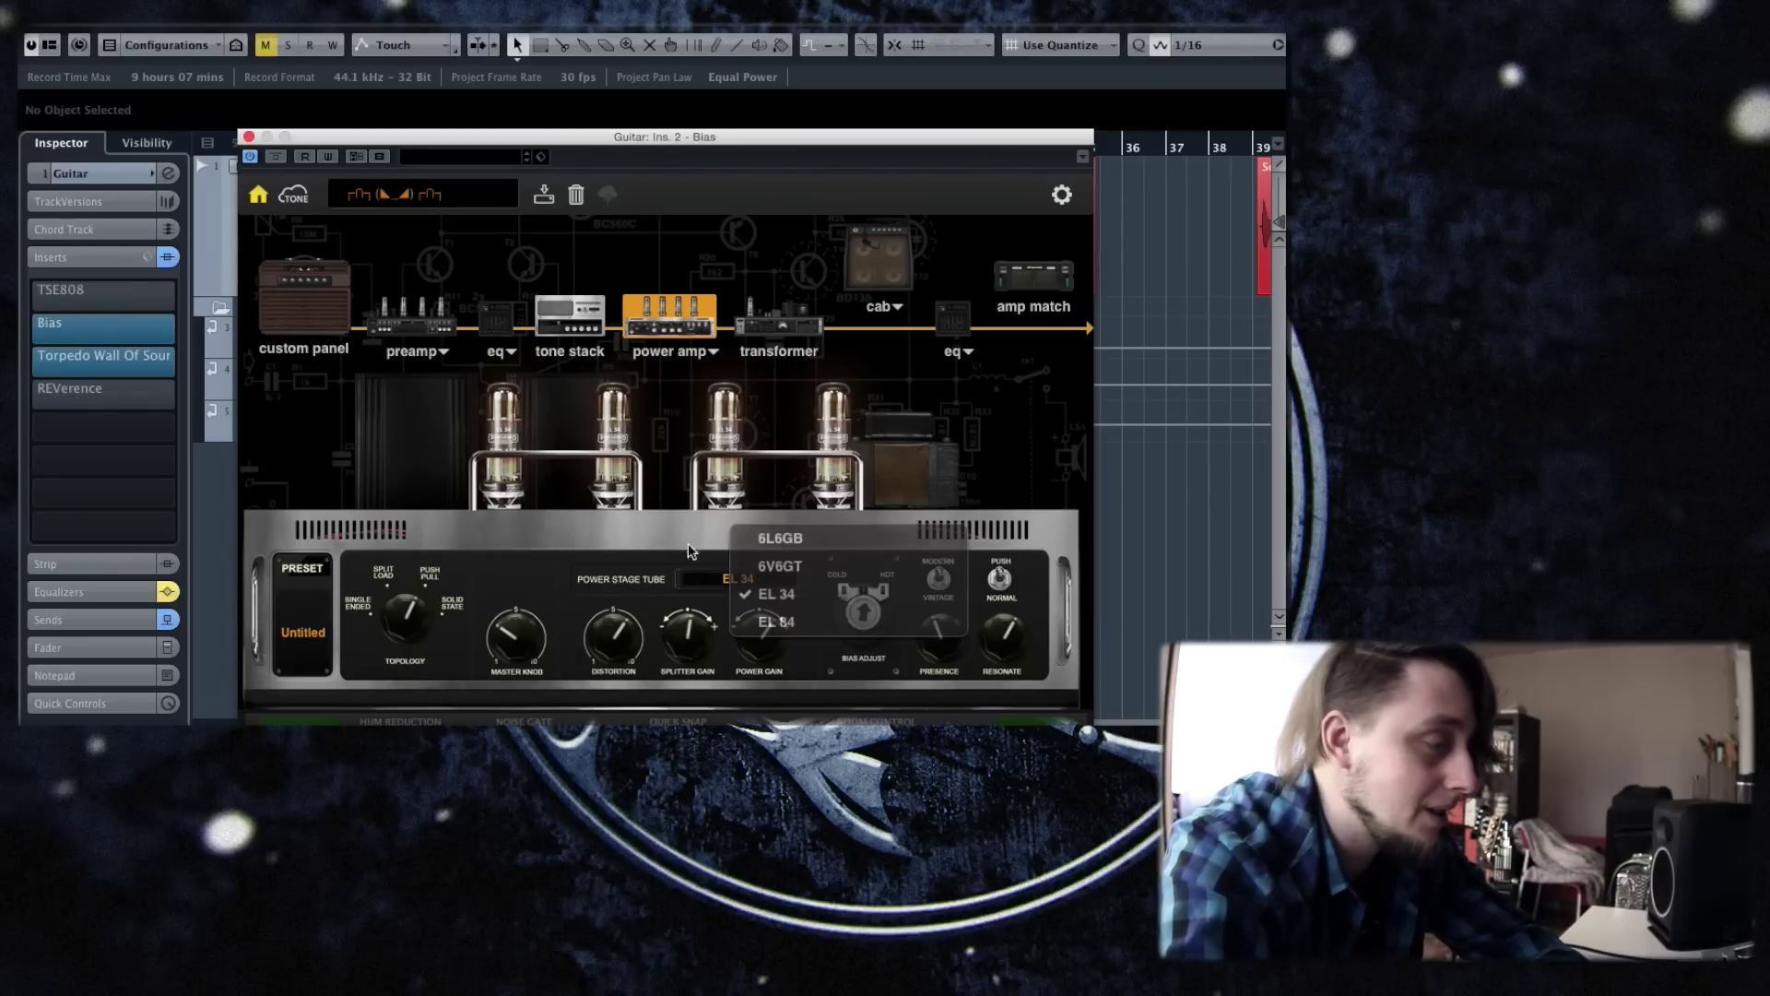
{"action": "left_click", "coordinate": [832, 590]}
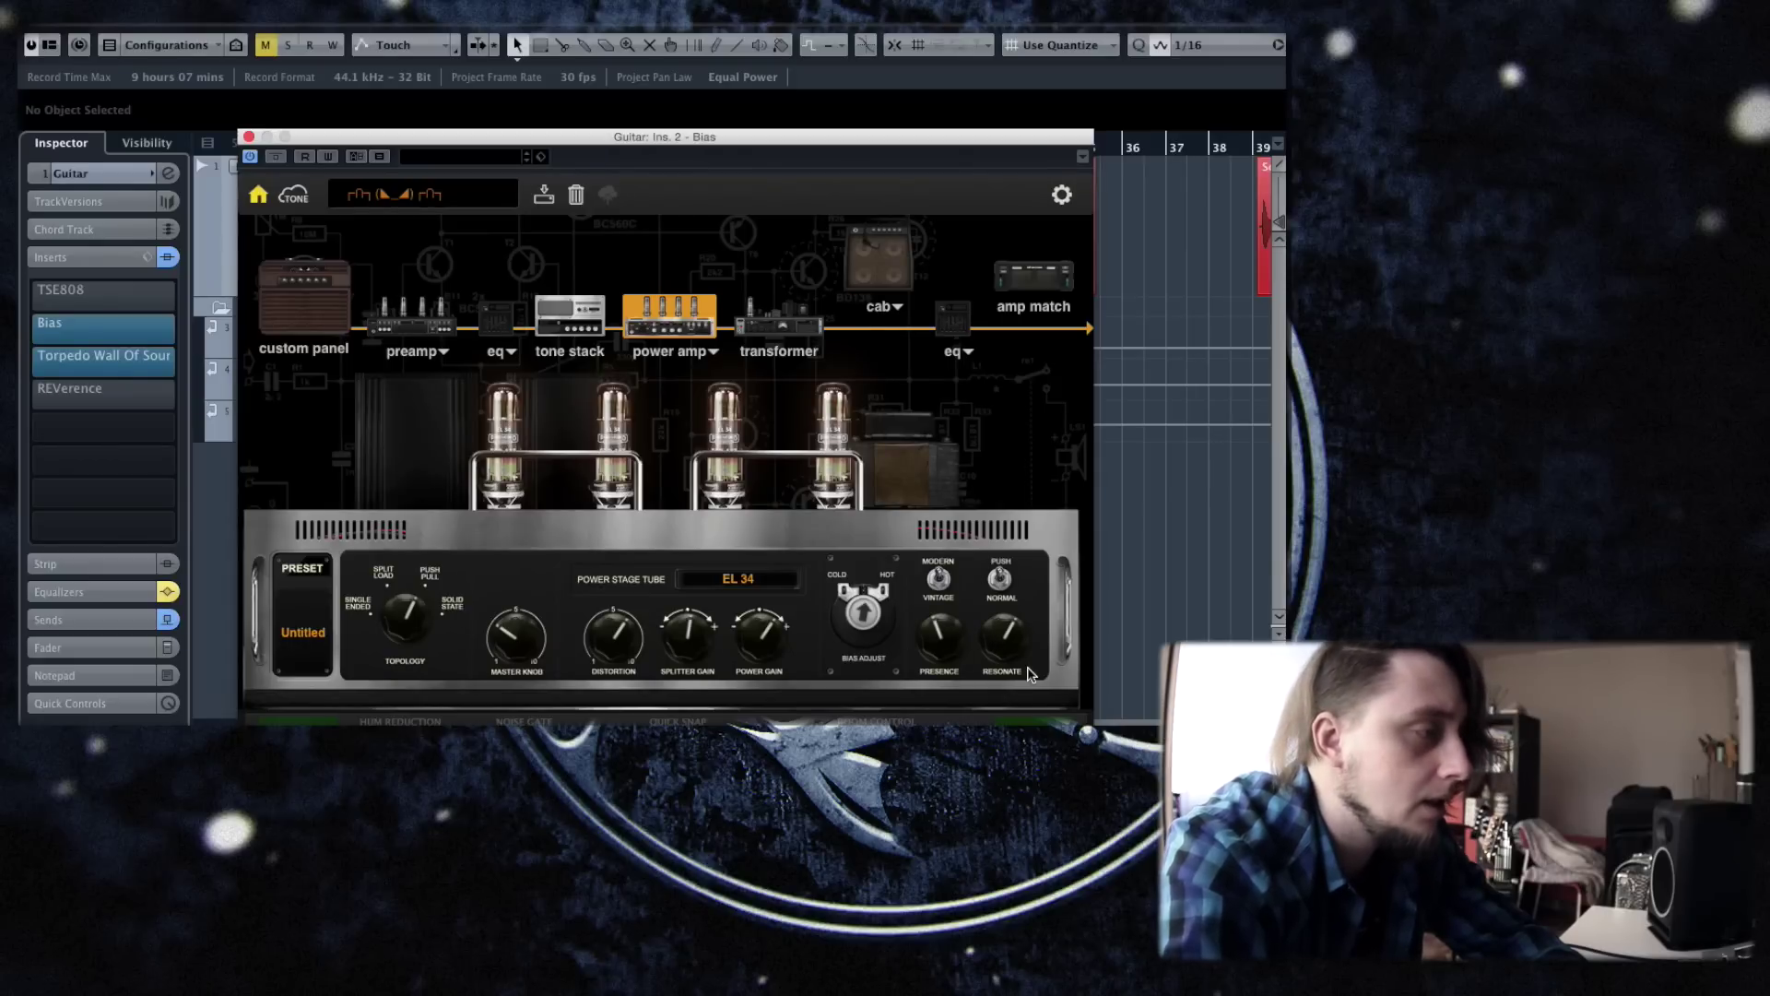
{"action": "left_click_drag", "start_coordinate": [627, 138], "coordinate": [578, 154]}
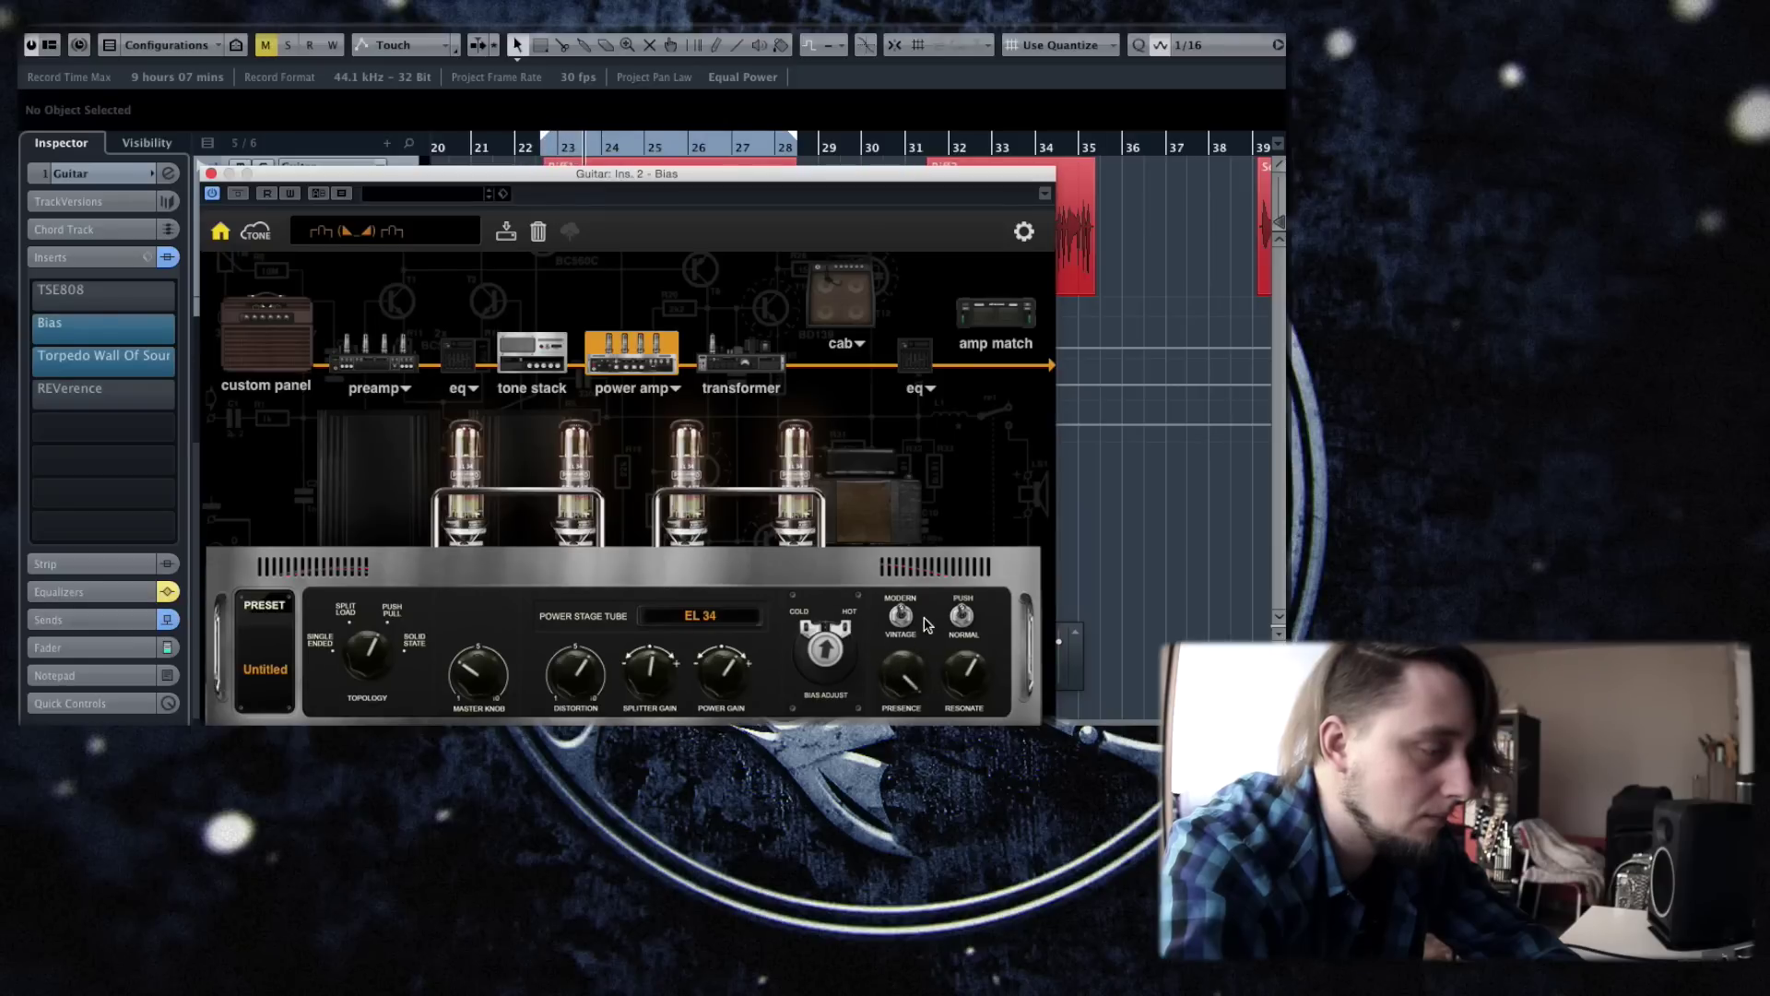
{"action": "left_click_drag", "start_coordinate": [919, 657], "coordinate": [919, 688]}
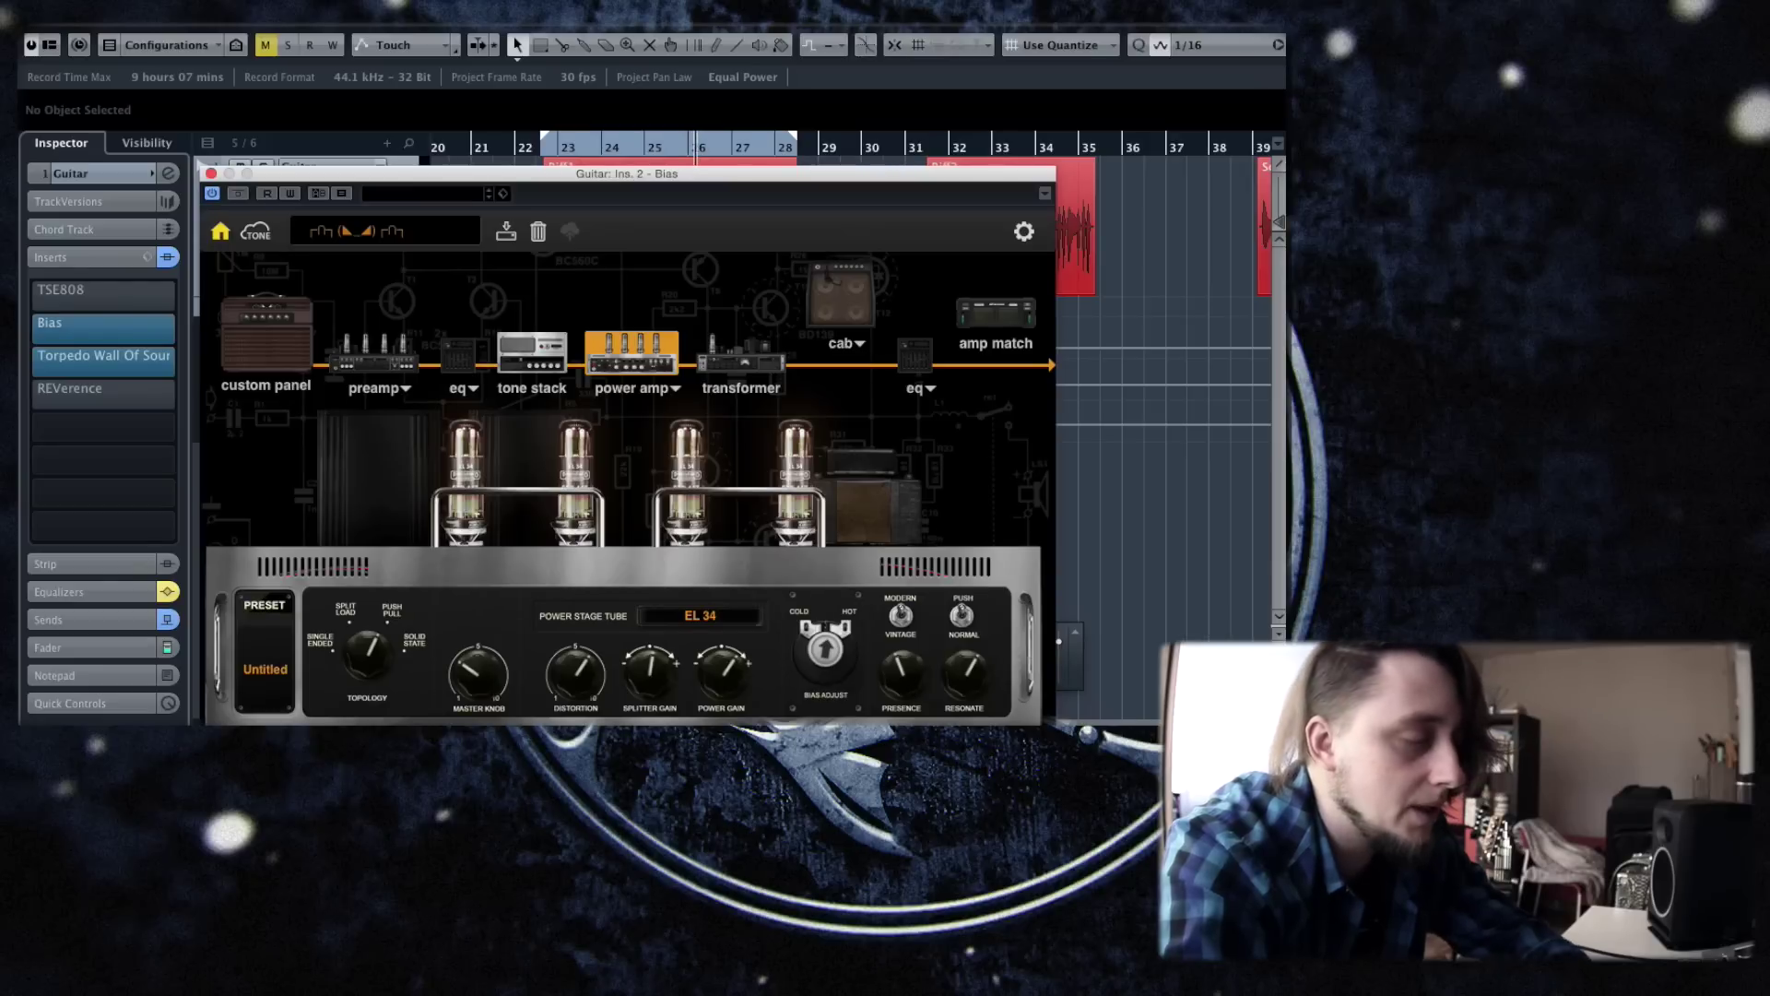
{"action": "mouse_move", "coordinate": [904, 684]}
{"action": "left_mouse_down"}
{"action": "mouse_move", "coordinate": [926, 636]}
{"action": "mouse_move", "coordinate": [896, 671]}
{"action": "mouse_move", "coordinate": [910, 685]}
{"action": "left_mouse_up"}
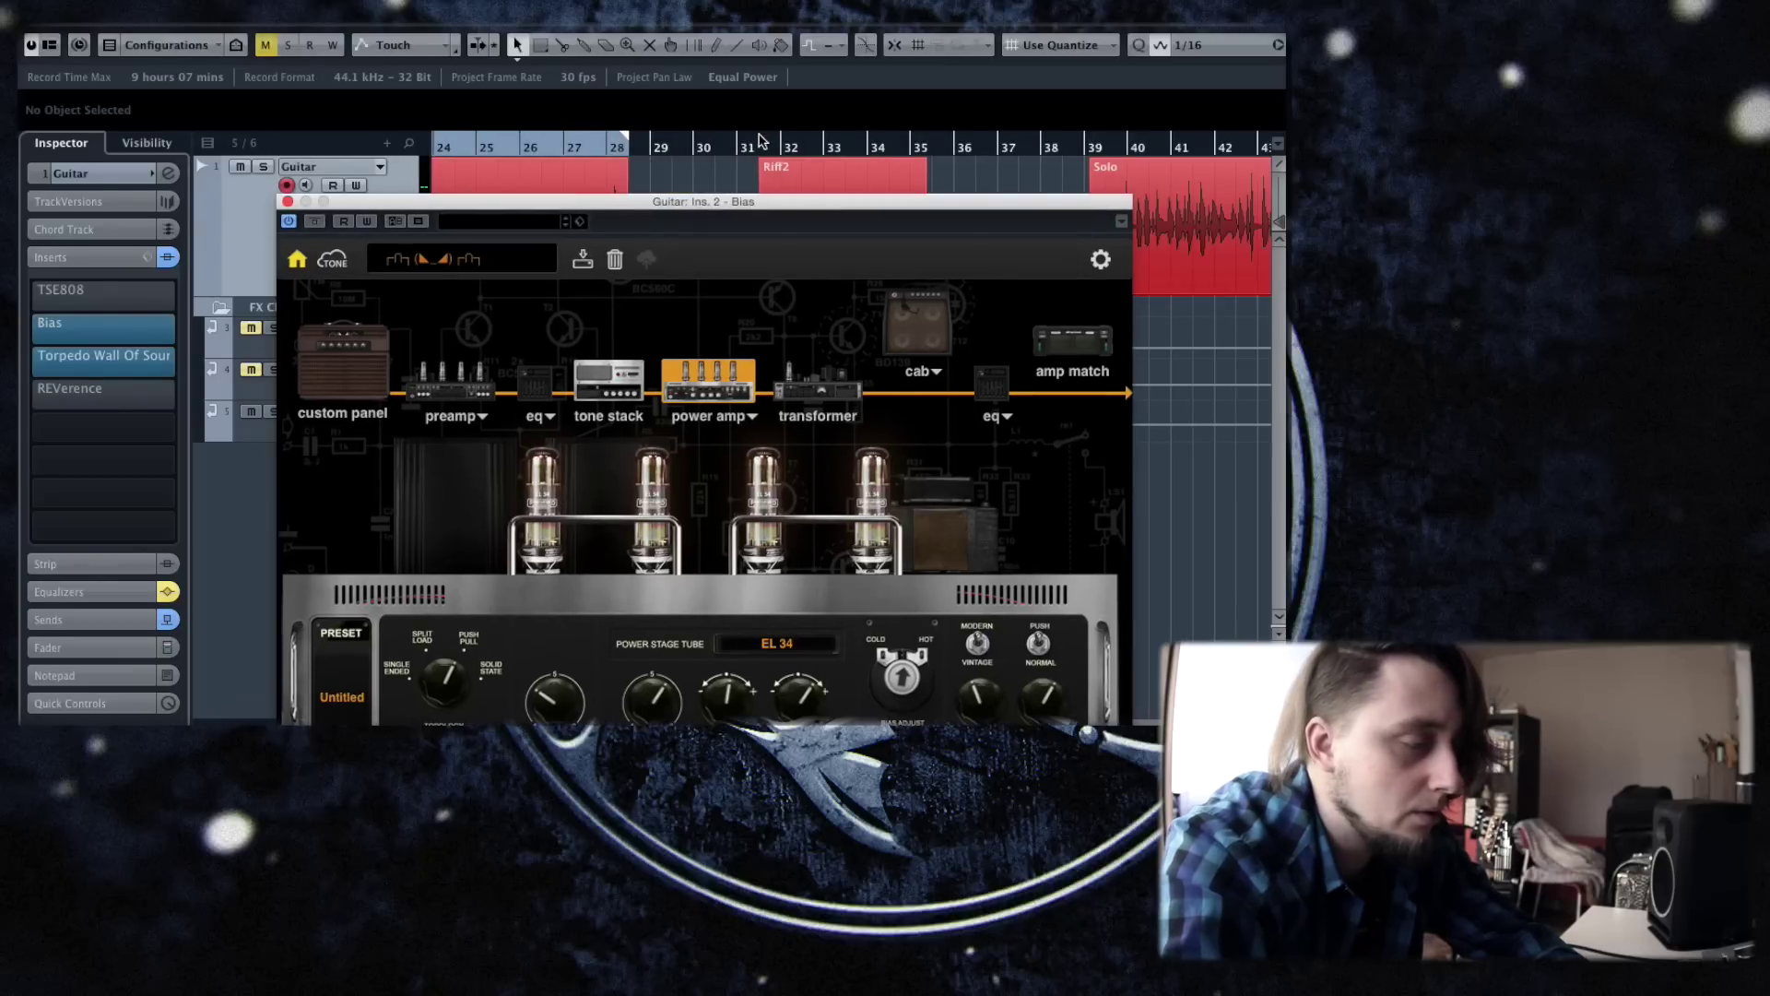
Set the loop range over the Riff2 clip and adjust the power amp's Resonate knob.
{"action": "left_click_drag", "start_coordinate": [761, 140], "coordinate": [925, 140]}
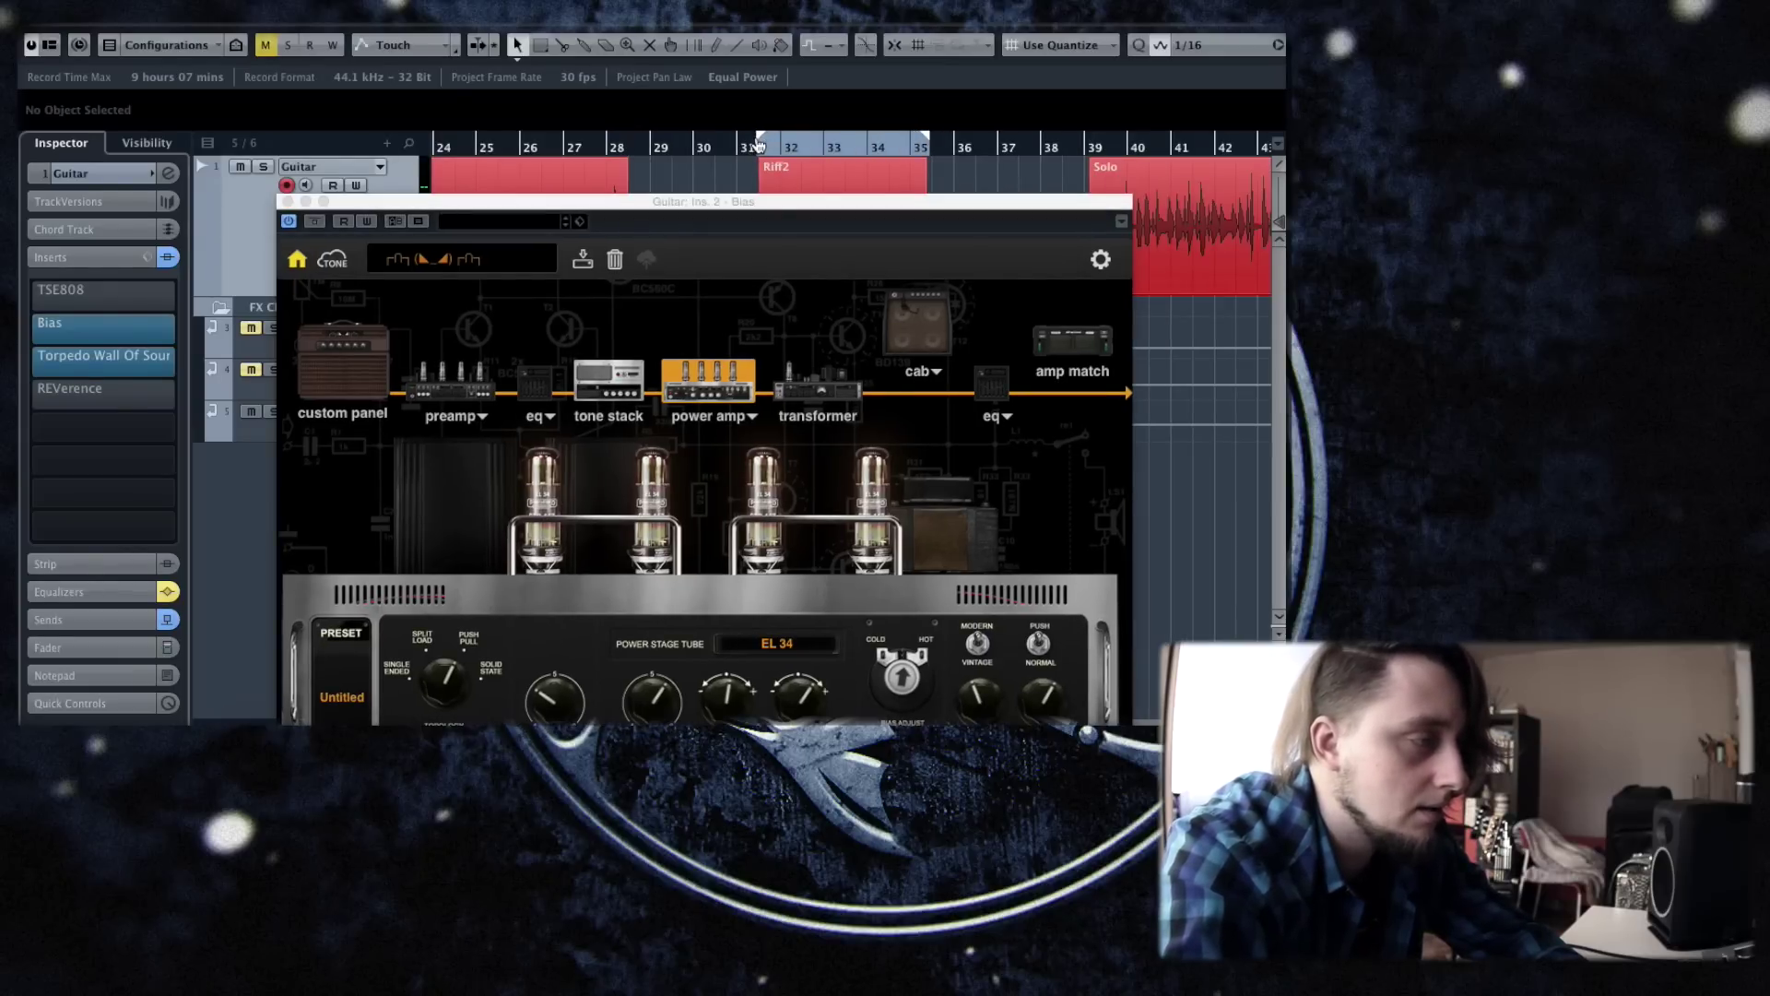
{"action": "left_click_drag", "start_coordinate": [762, 203], "coordinate": [695, 83]}
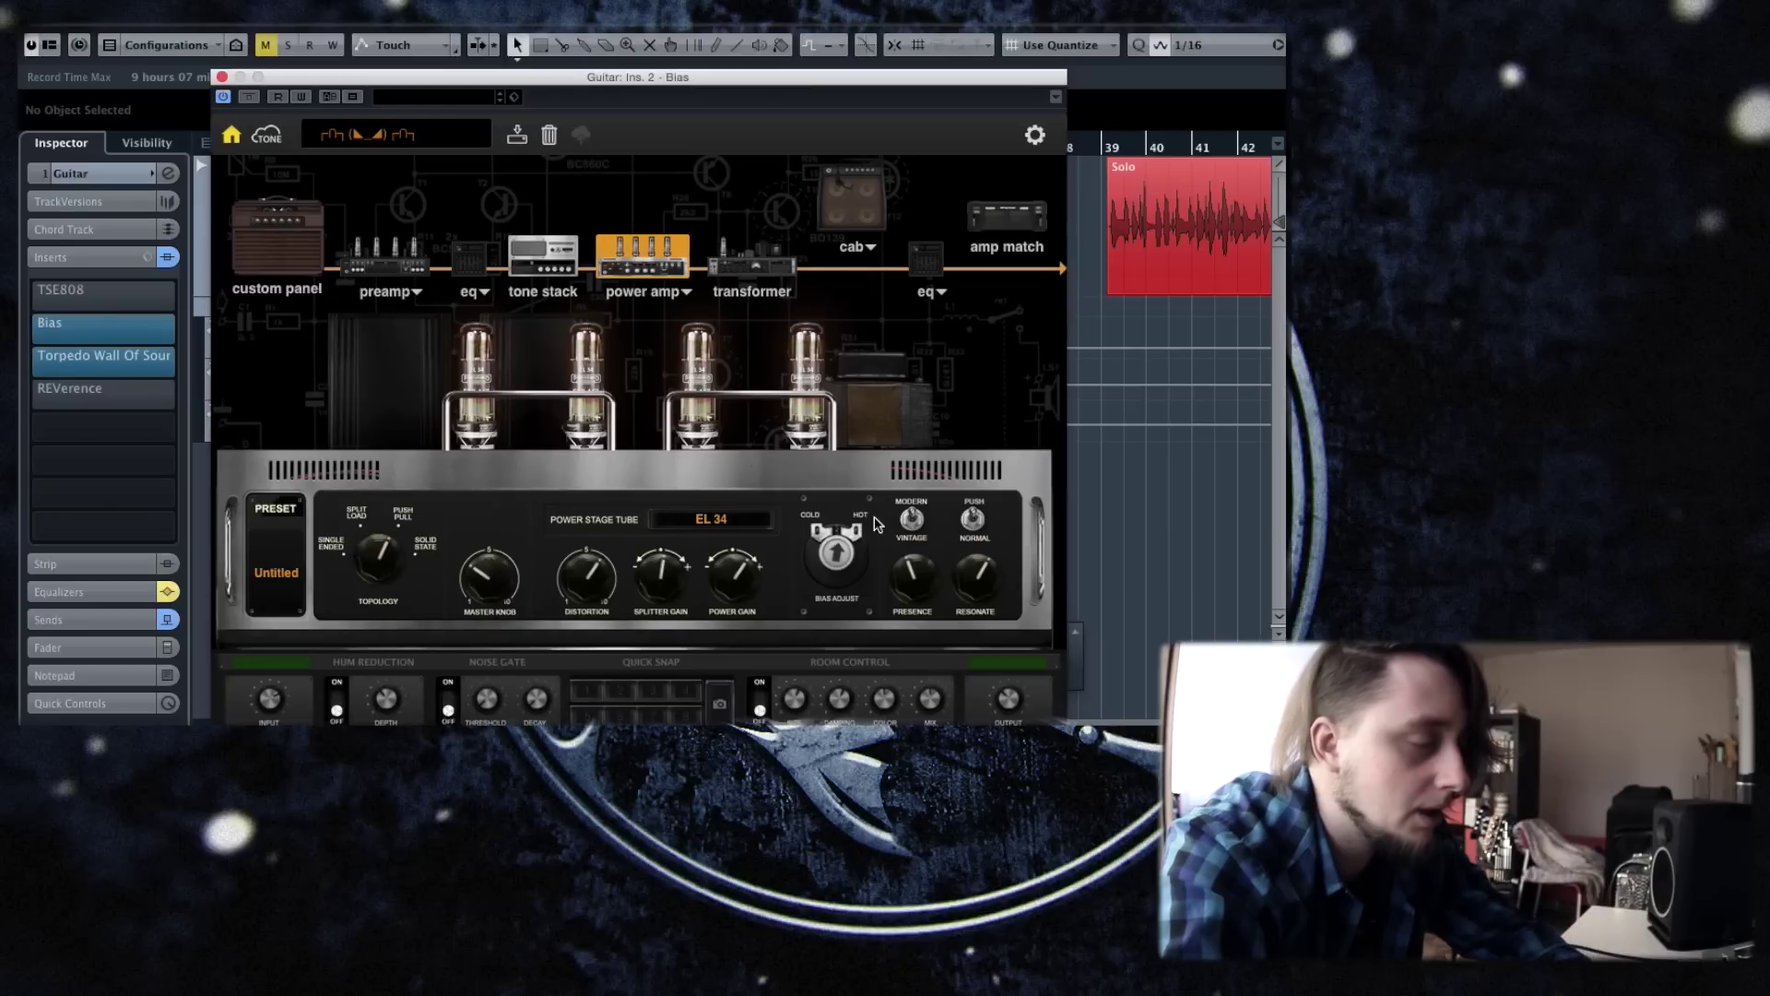
{"action": "mouse_move", "coordinate": [996, 587]}
{"action": "left_mouse_down"}
{"action": "mouse_move", "coordinate": [973, 614]}
{"action": "mouse_move", "coordinate": [985, 555]}
{"action": "mouse_move", "coordinate": [982, 570]}
{"action": "left_mouse_up"}
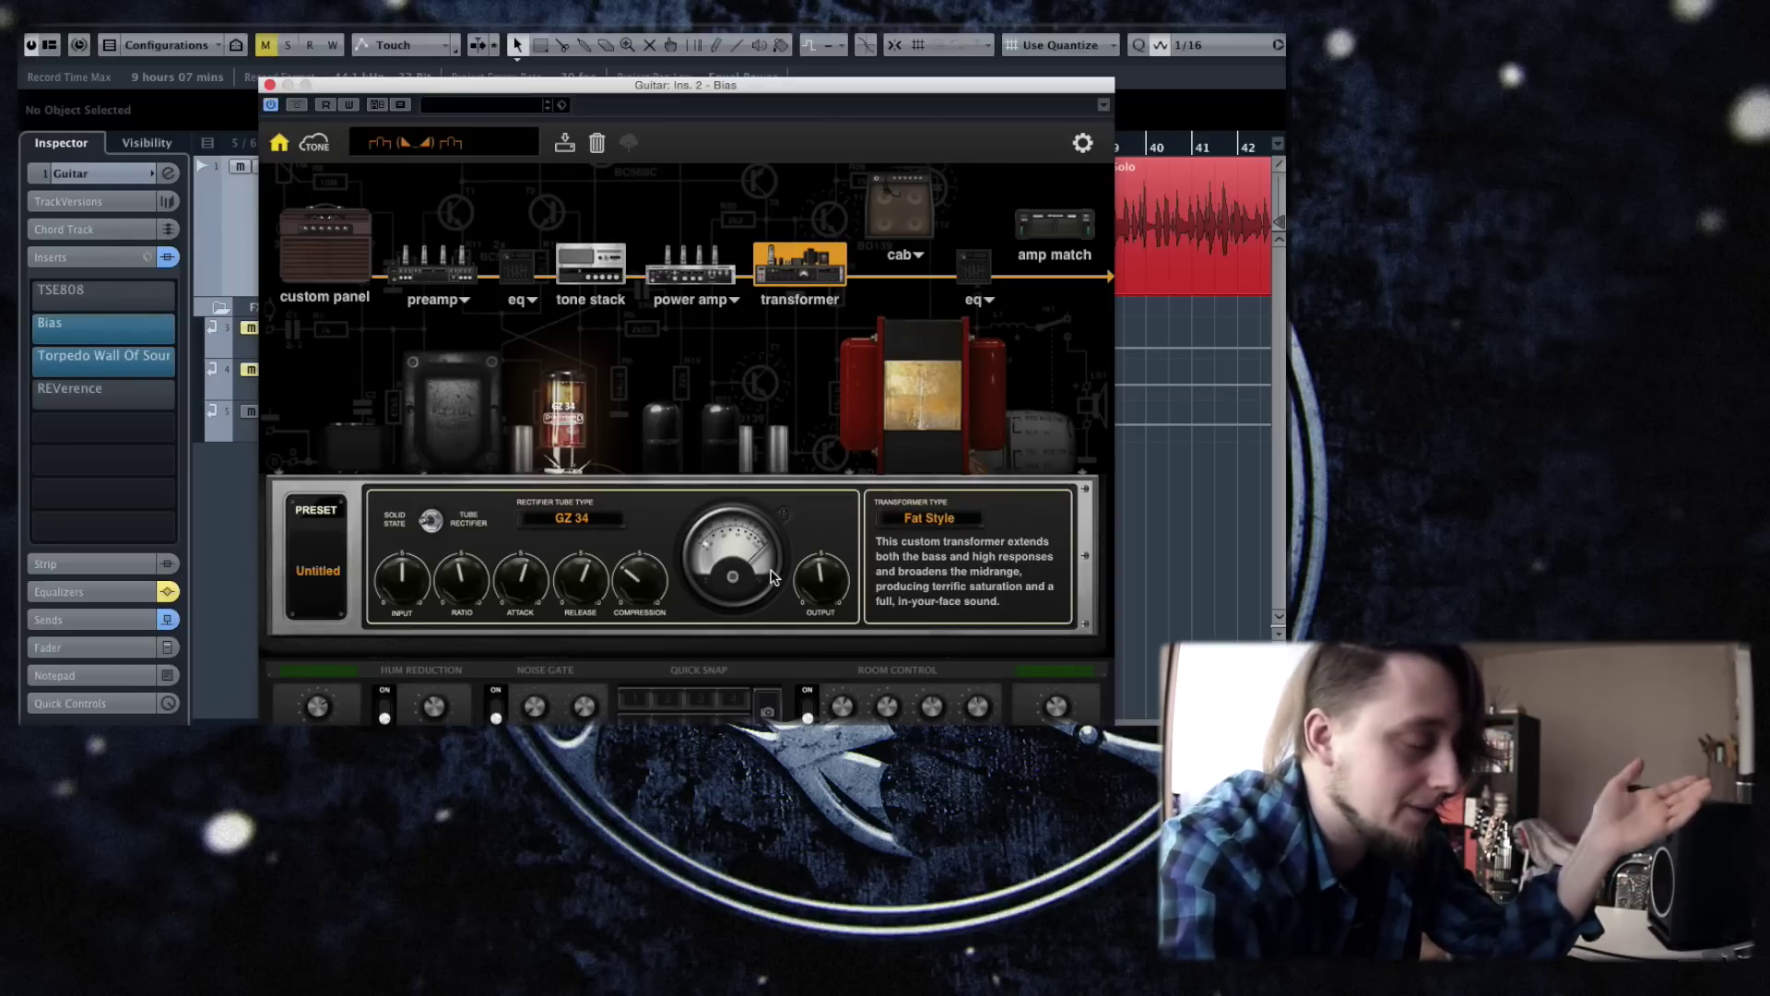
Audition the British Style and American Style transformer types on the looped Riff2 clip.
{"action": "left_click_drag", "start_coordinate": [765, 85], "coordinate": [738, 51]}
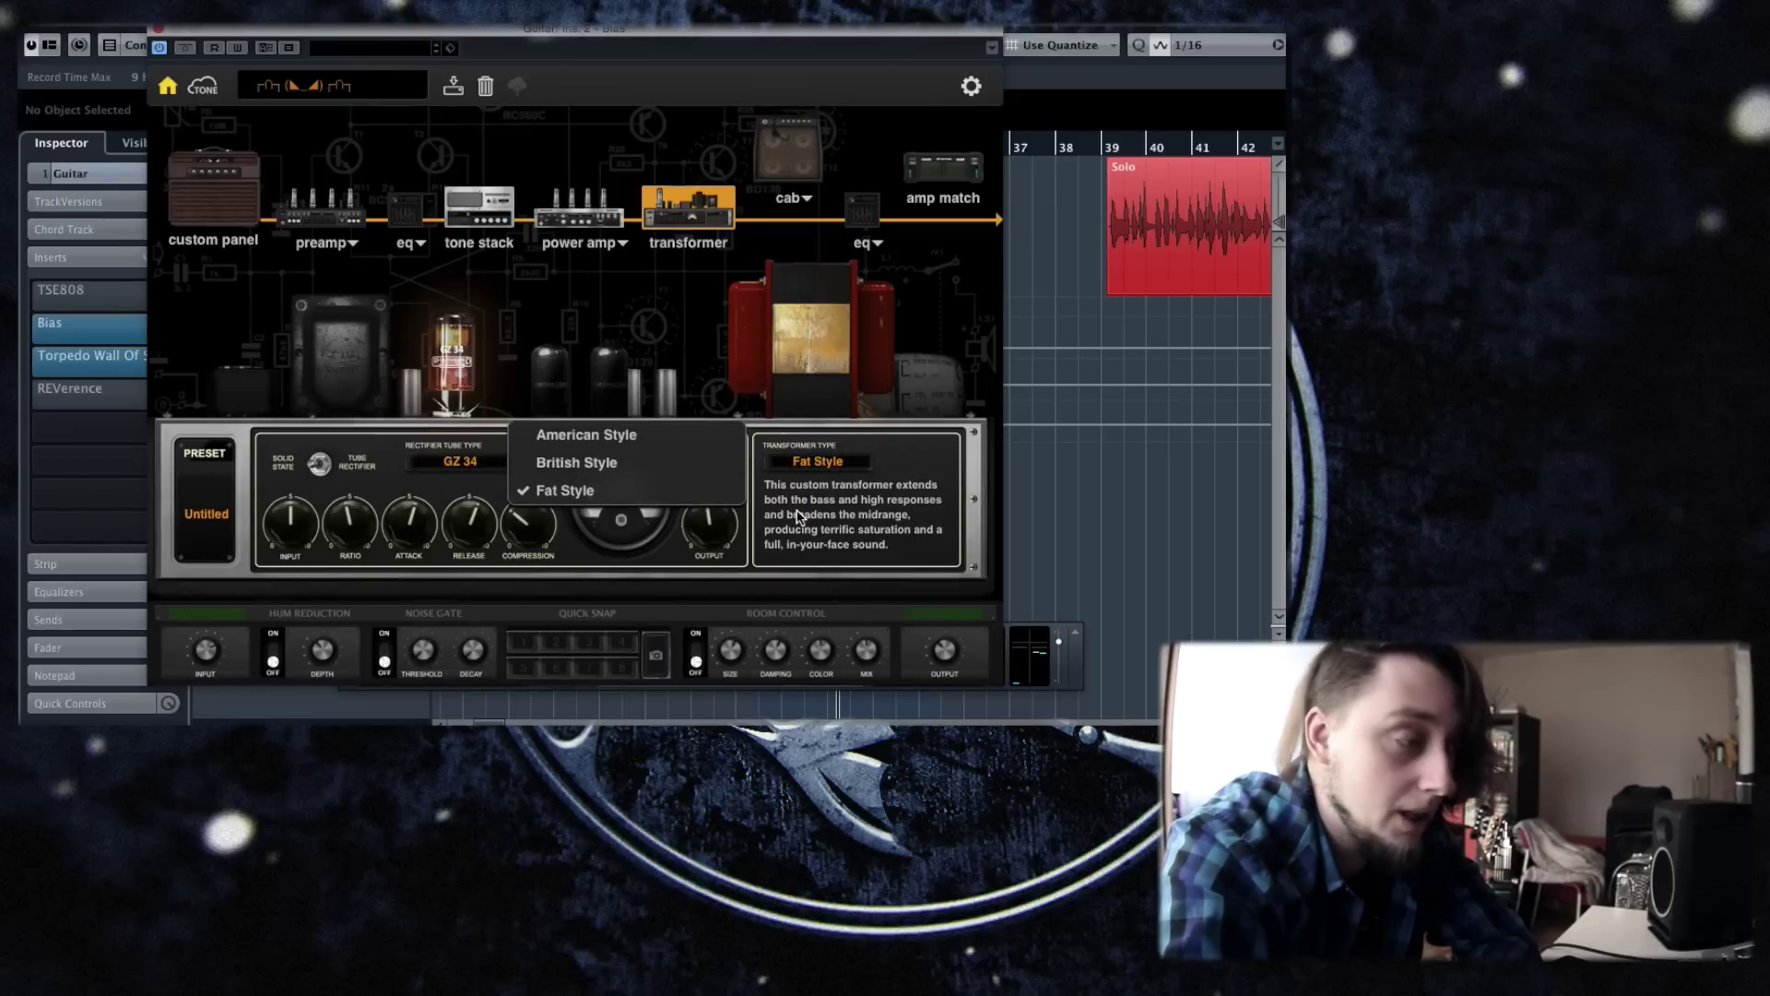
{"action": "left_click", "coordinate": [818, 461]}
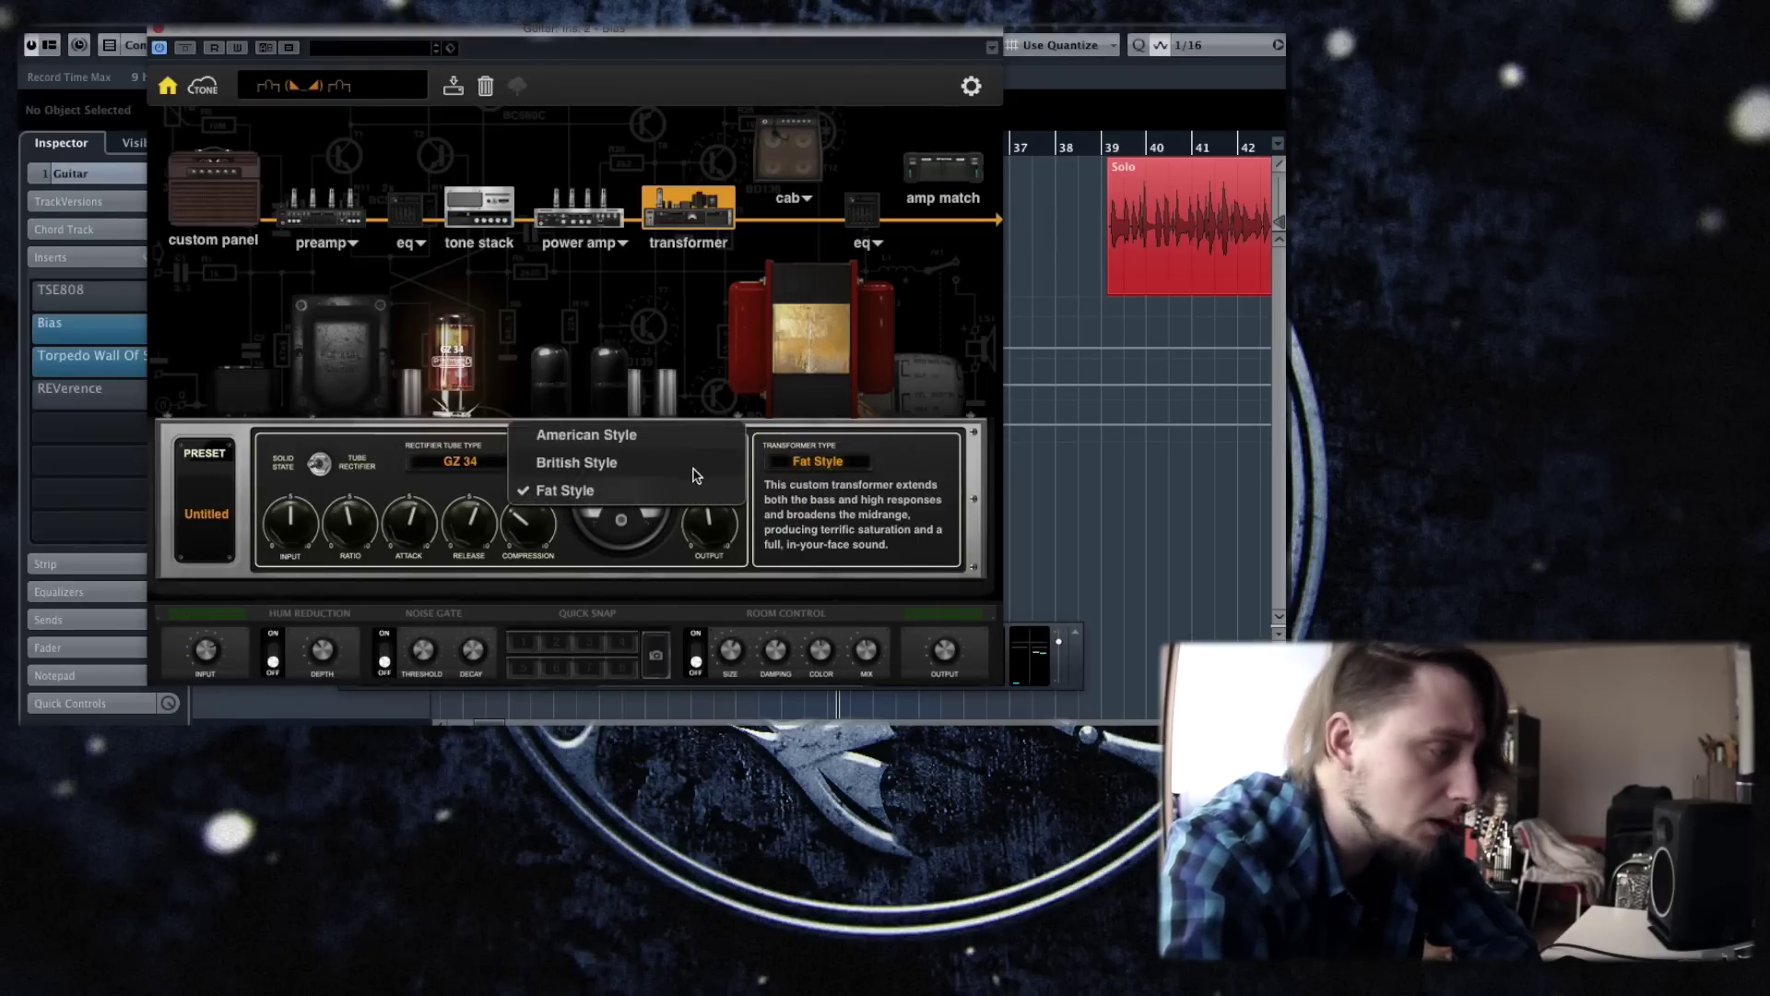
{"action": "left_click_drag", "start_coordinate": [571, 29], "coordinate": [562, 204]}
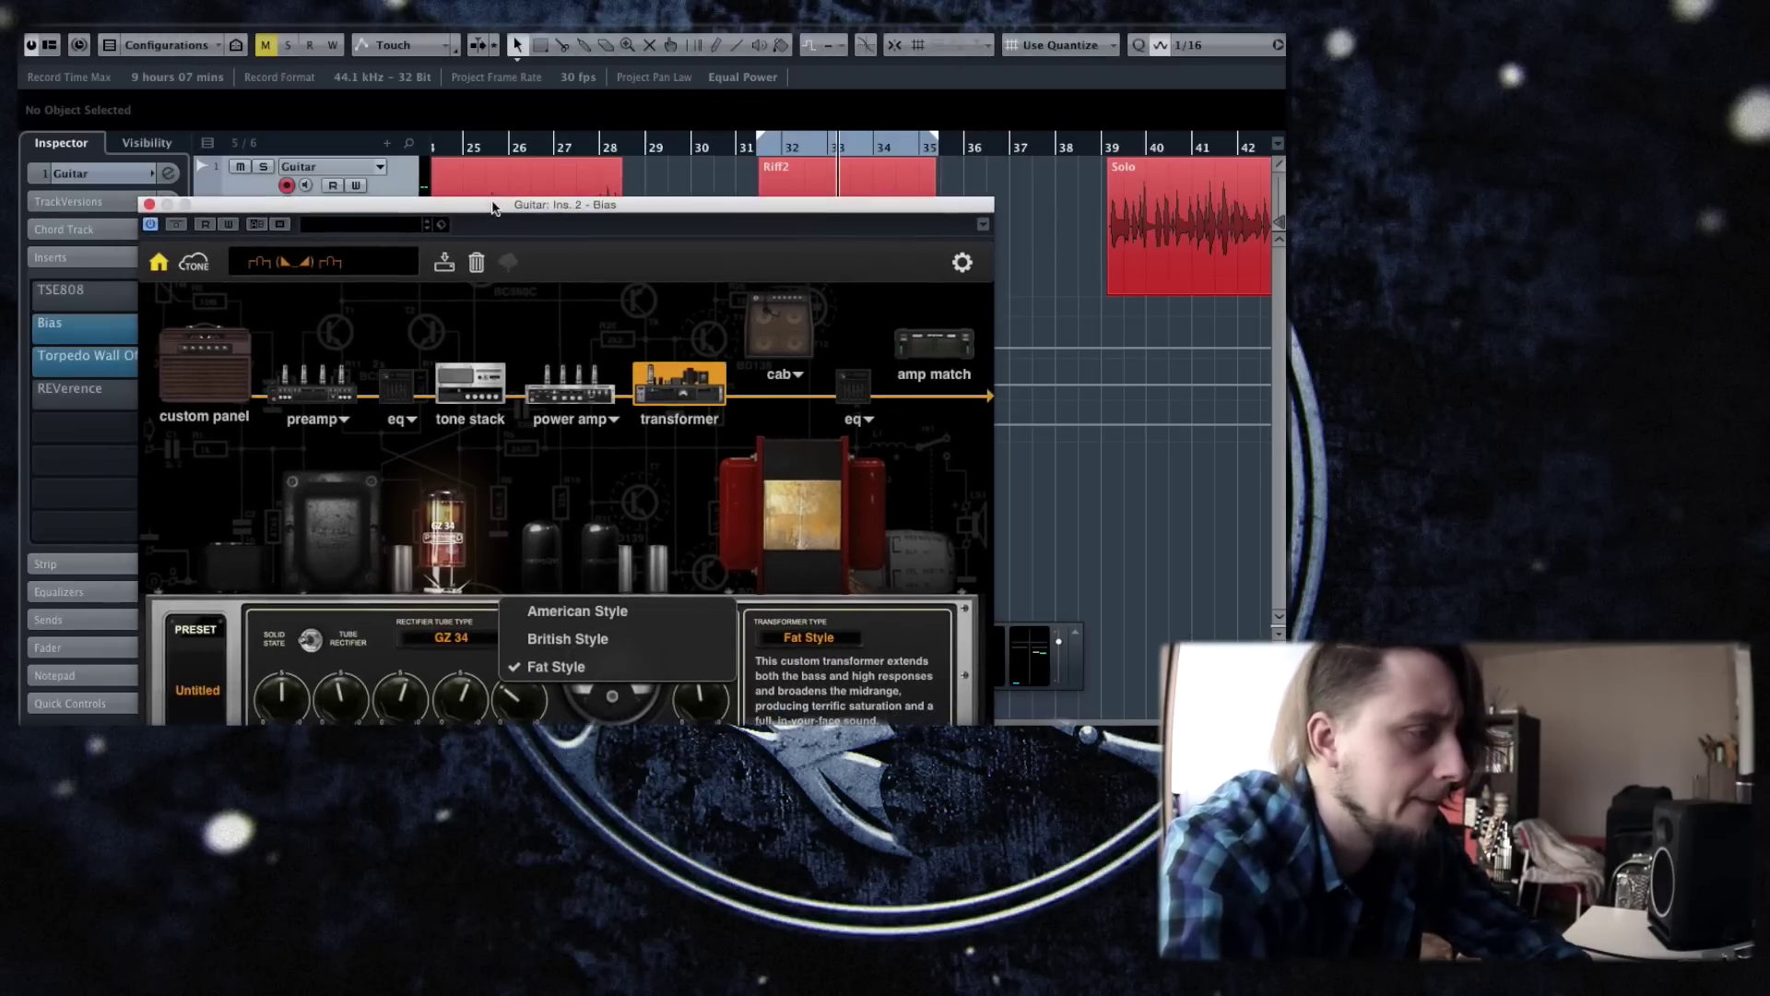
{"action": "left_click", "coordinate": [623, 639]}
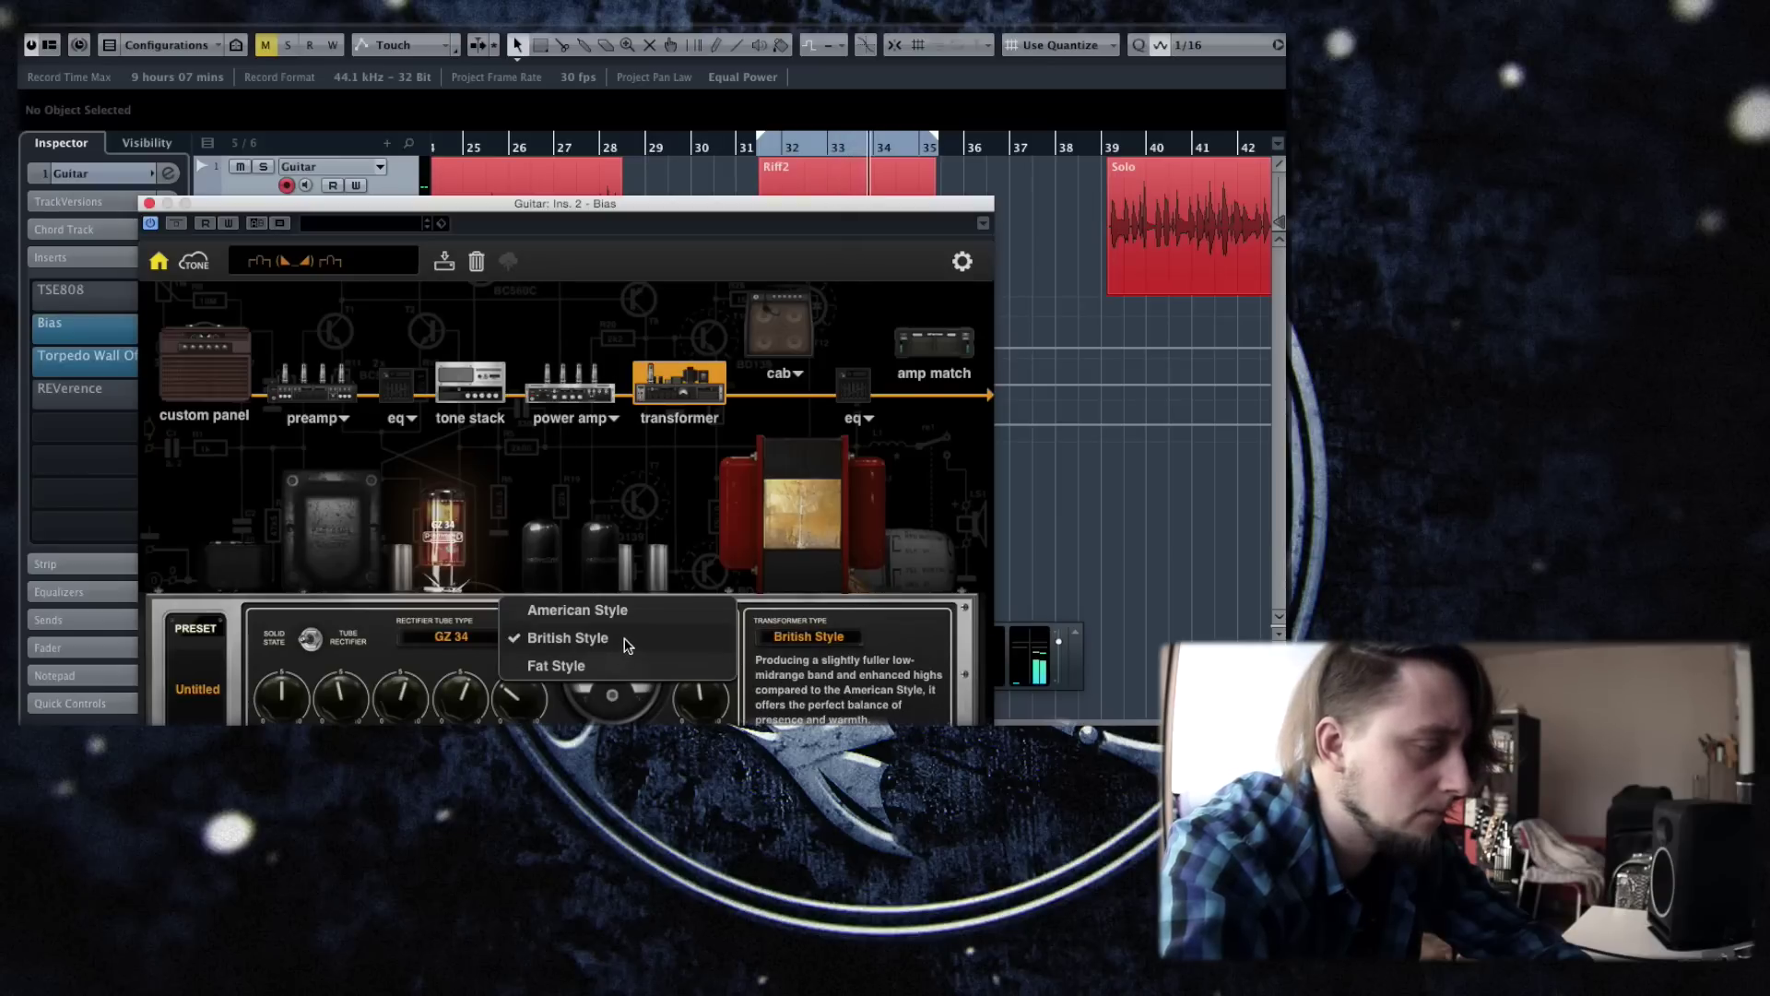
{"action": "left_click", "coordinate": [608, 614]}
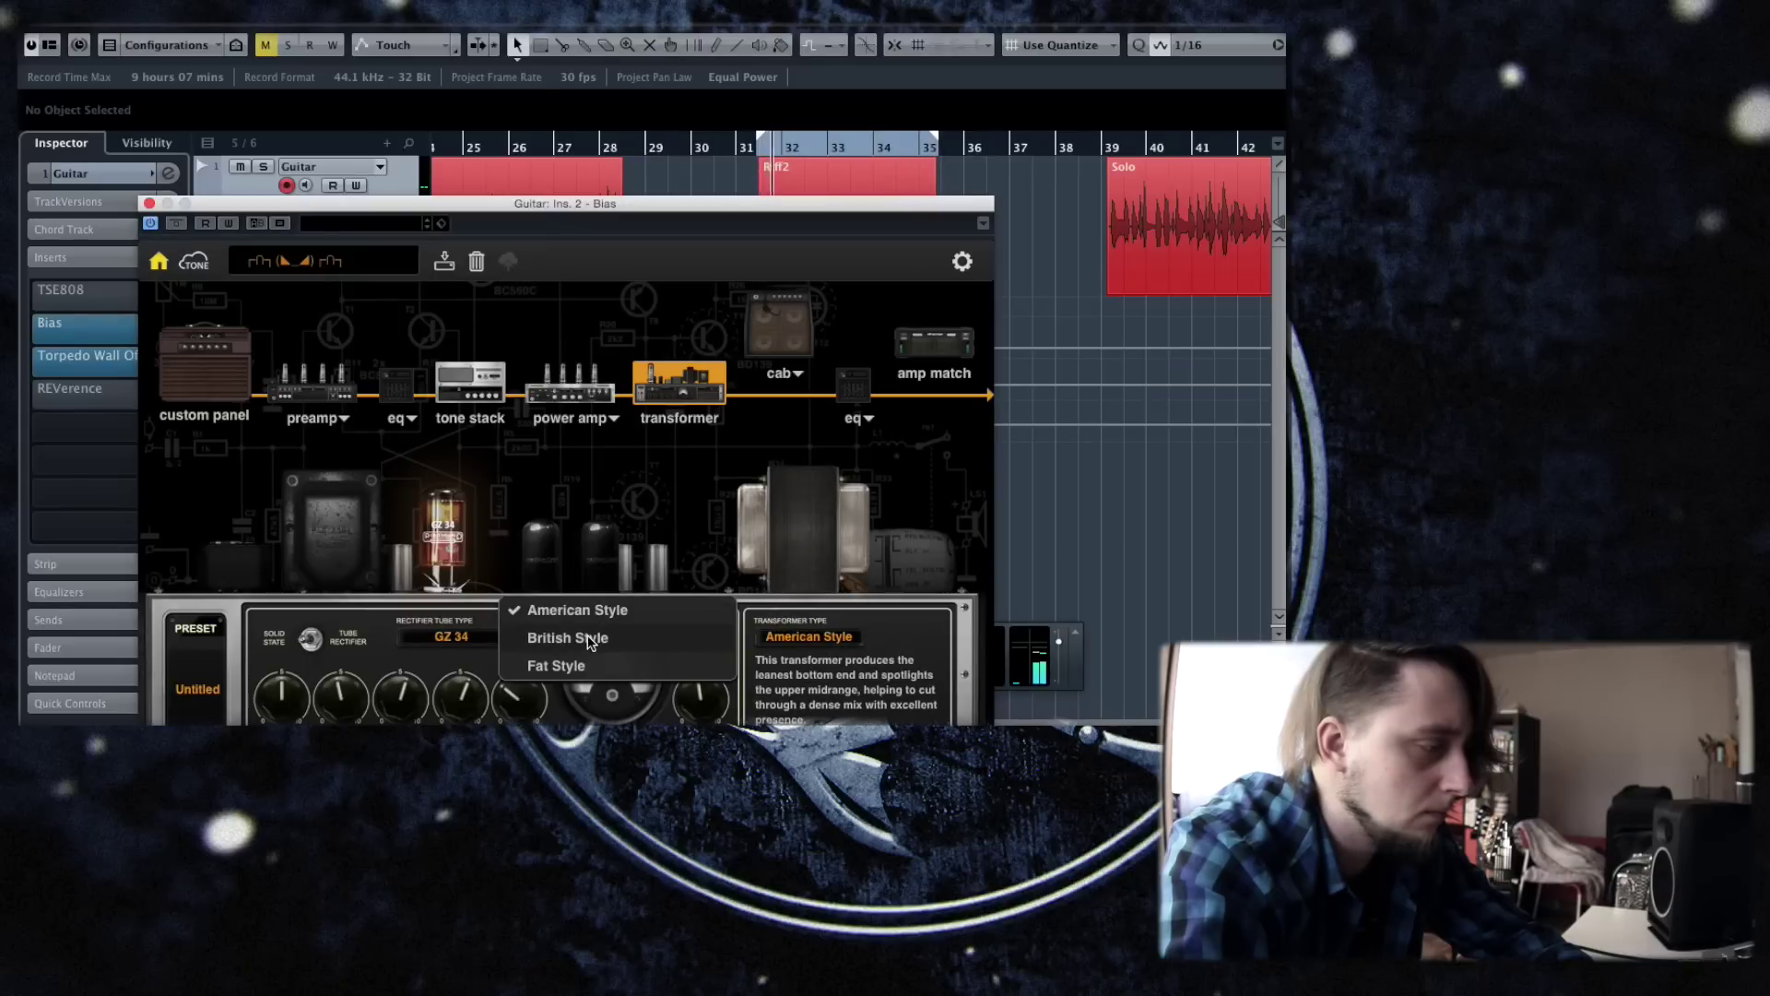
Audition the British Style transformer on the looped Riff2 clip and set the transformer type to Fat Style.
{"action": "left_click", "coordinate": [591, 639]}
{"action": "left_click", "coordinate": [563, 665]}
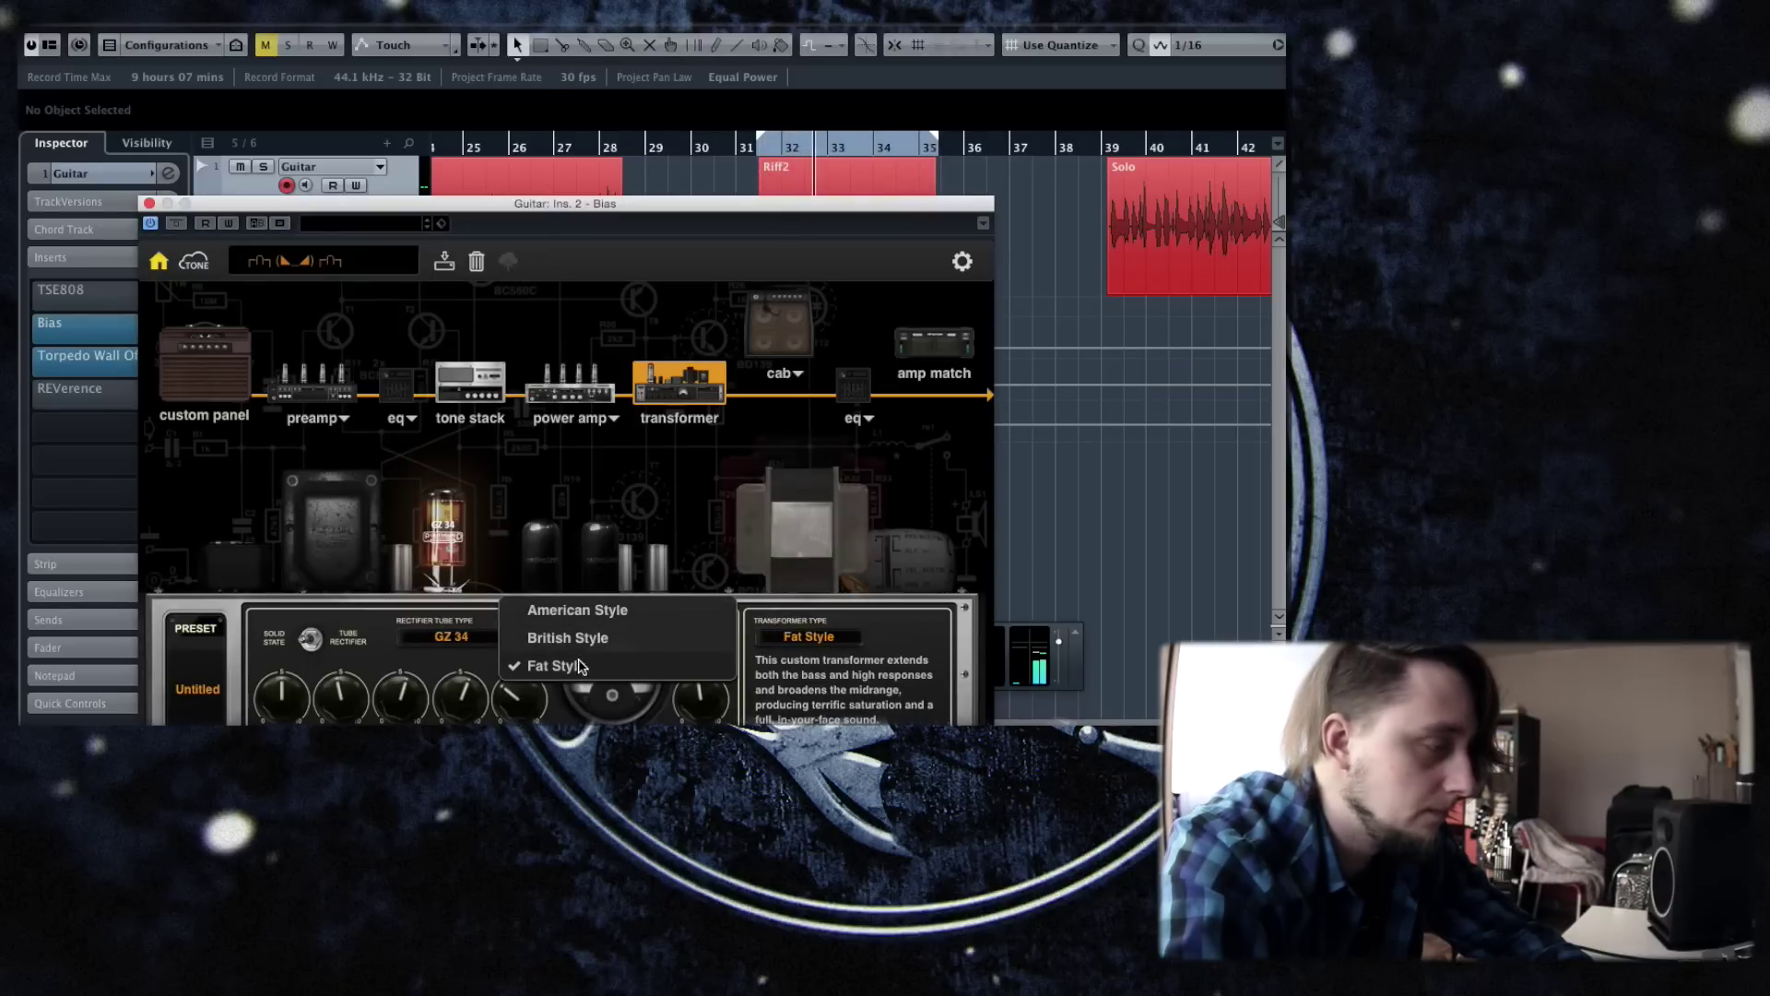
Display the eq that follows the transformer and move the plug-in window up until its whole lower control strip fits.
{"action": "left_click", "coordinate": [854, 388]}
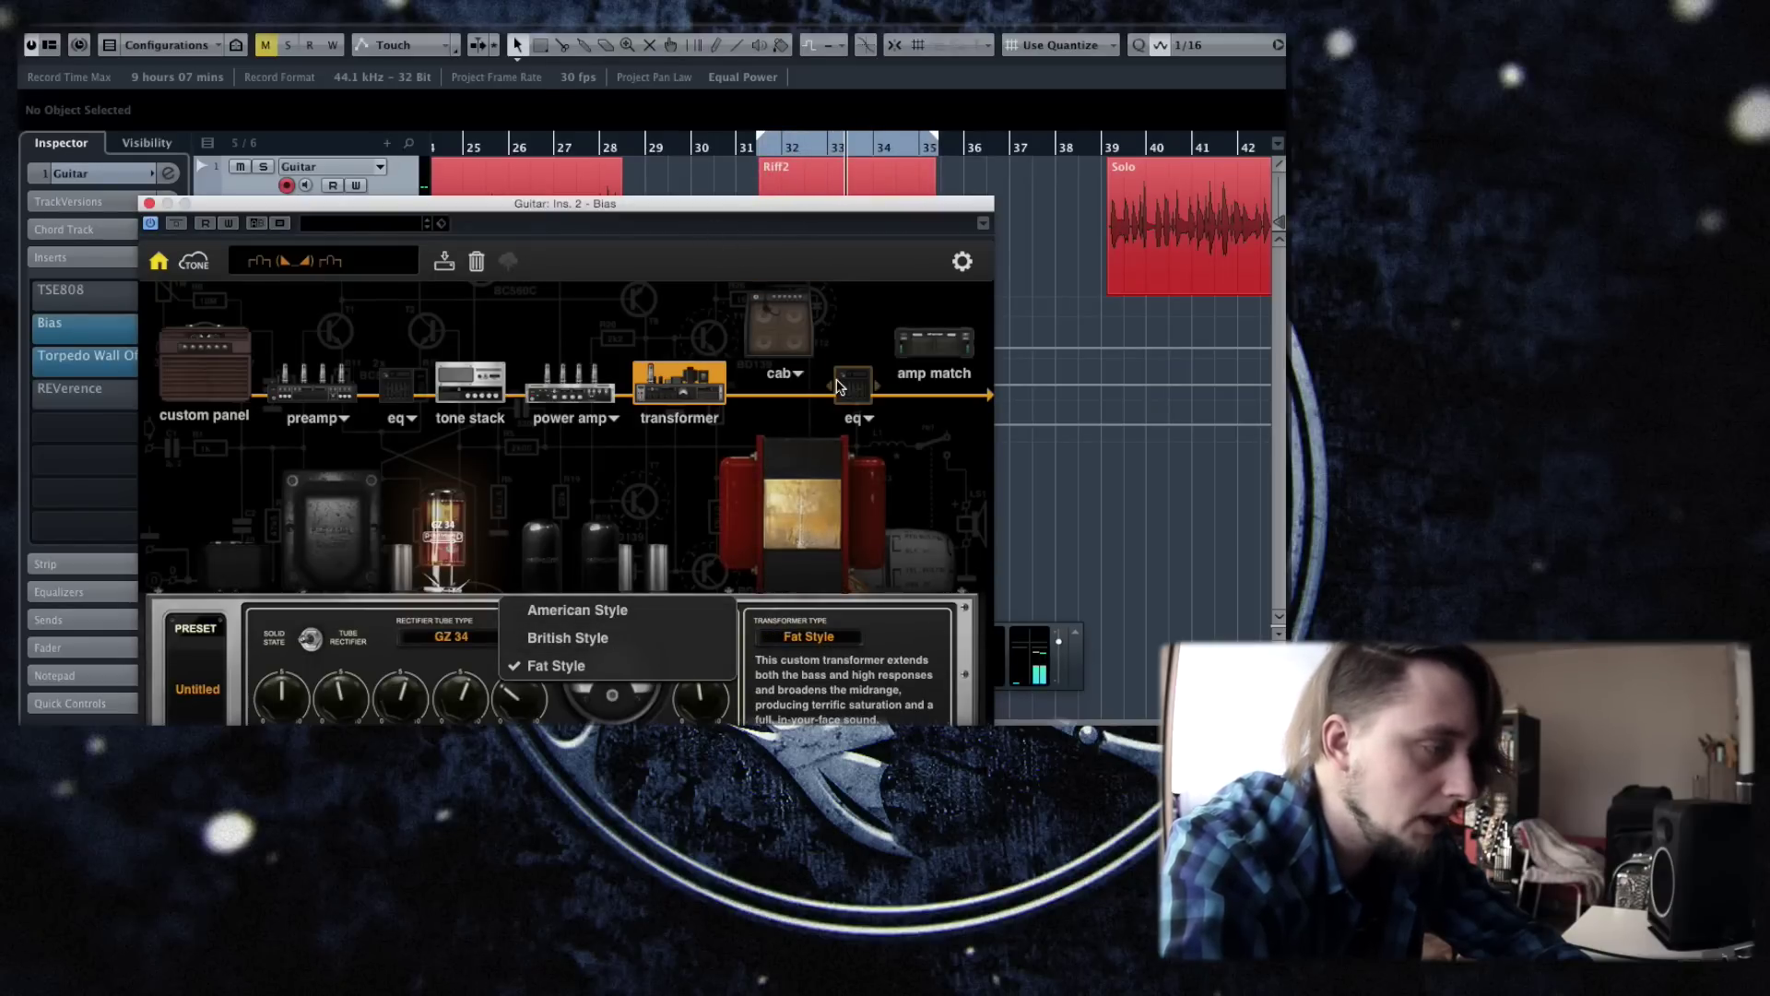
{"action": "left_click_drag", "start_coordinate": [710, 201], "coordinate": [742, 63]}
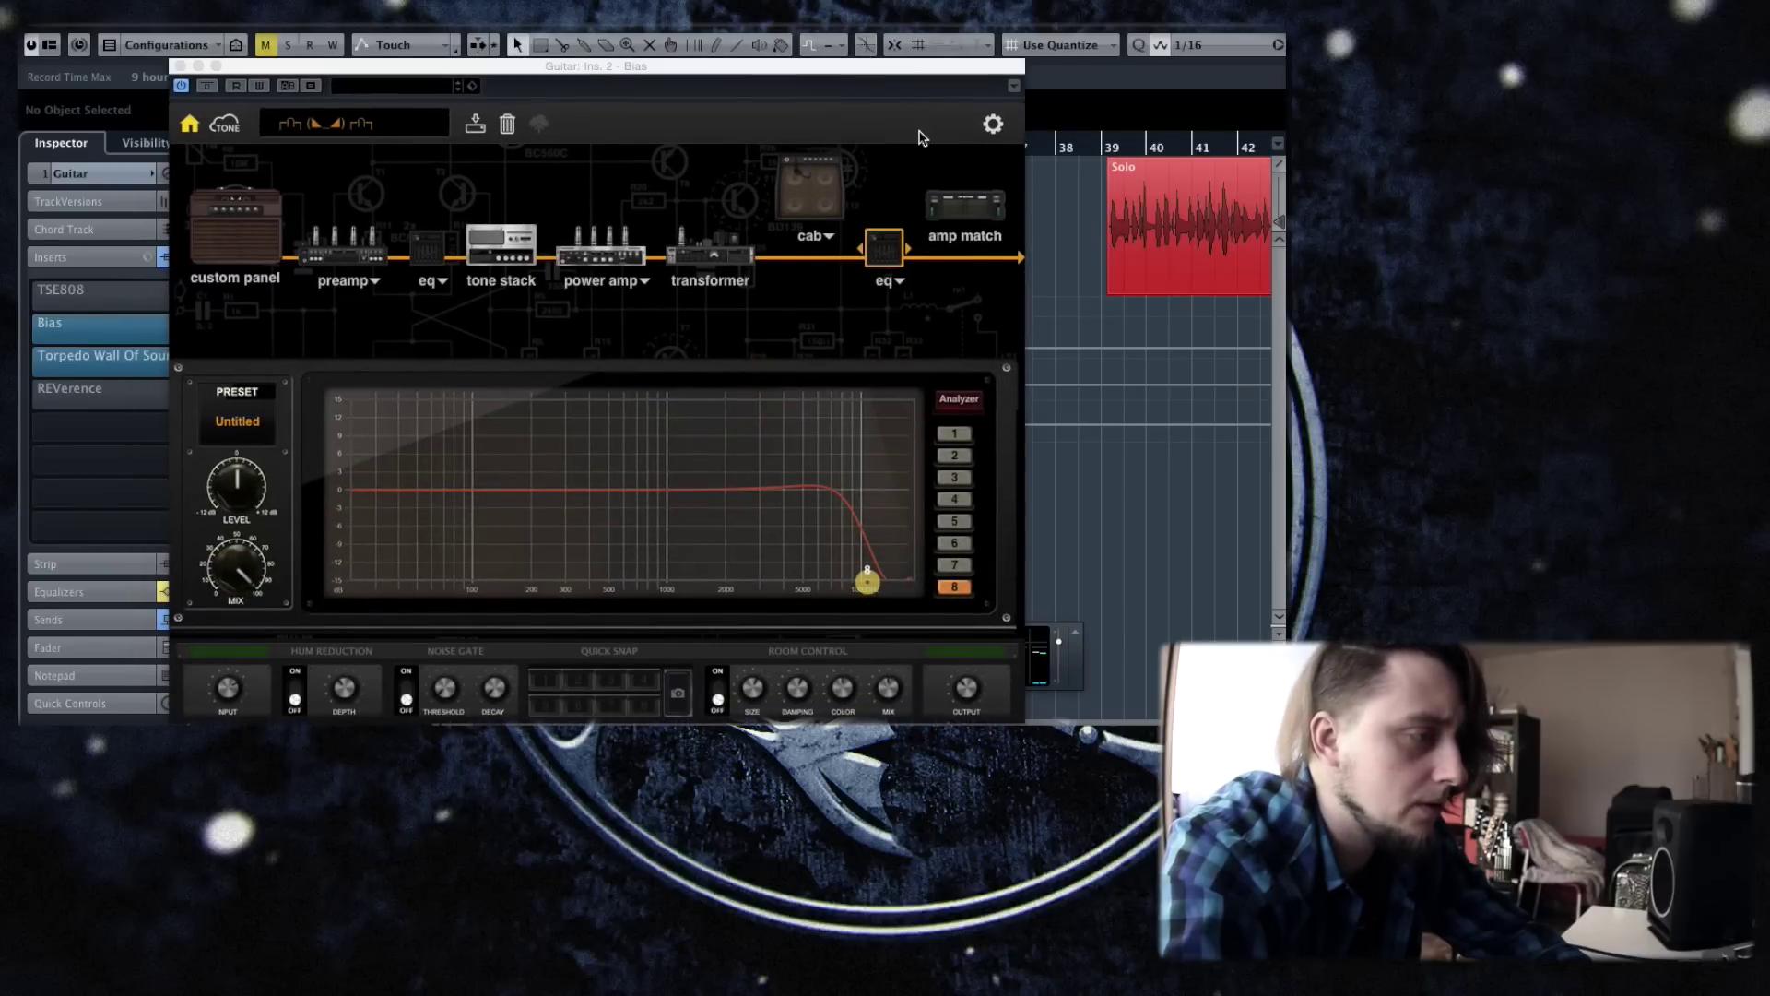
{"action": "left_click_drag", "start_coordinate": [893, 72], "coordinate": [886, 58]}
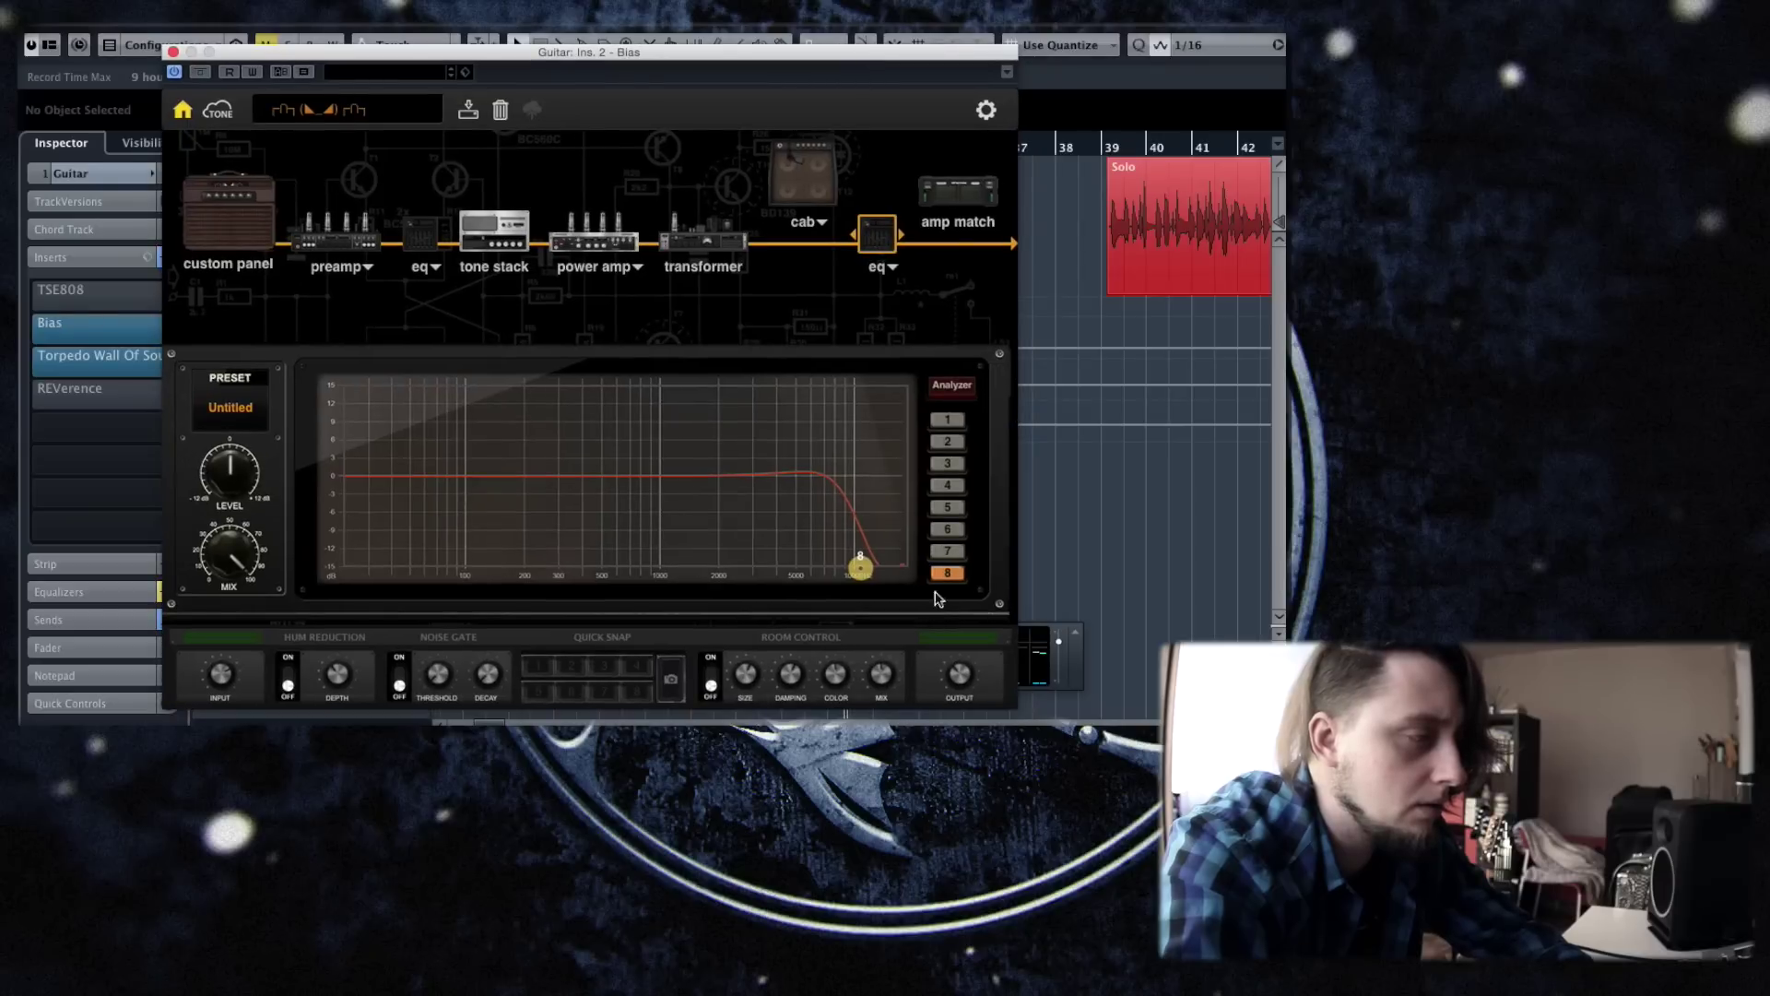
Play the Solo clip from bar 39 and compare the tone with the final eq taken out of the signal chain and put back.
{"action": "left_click", "coordinate": [1113, 148]}
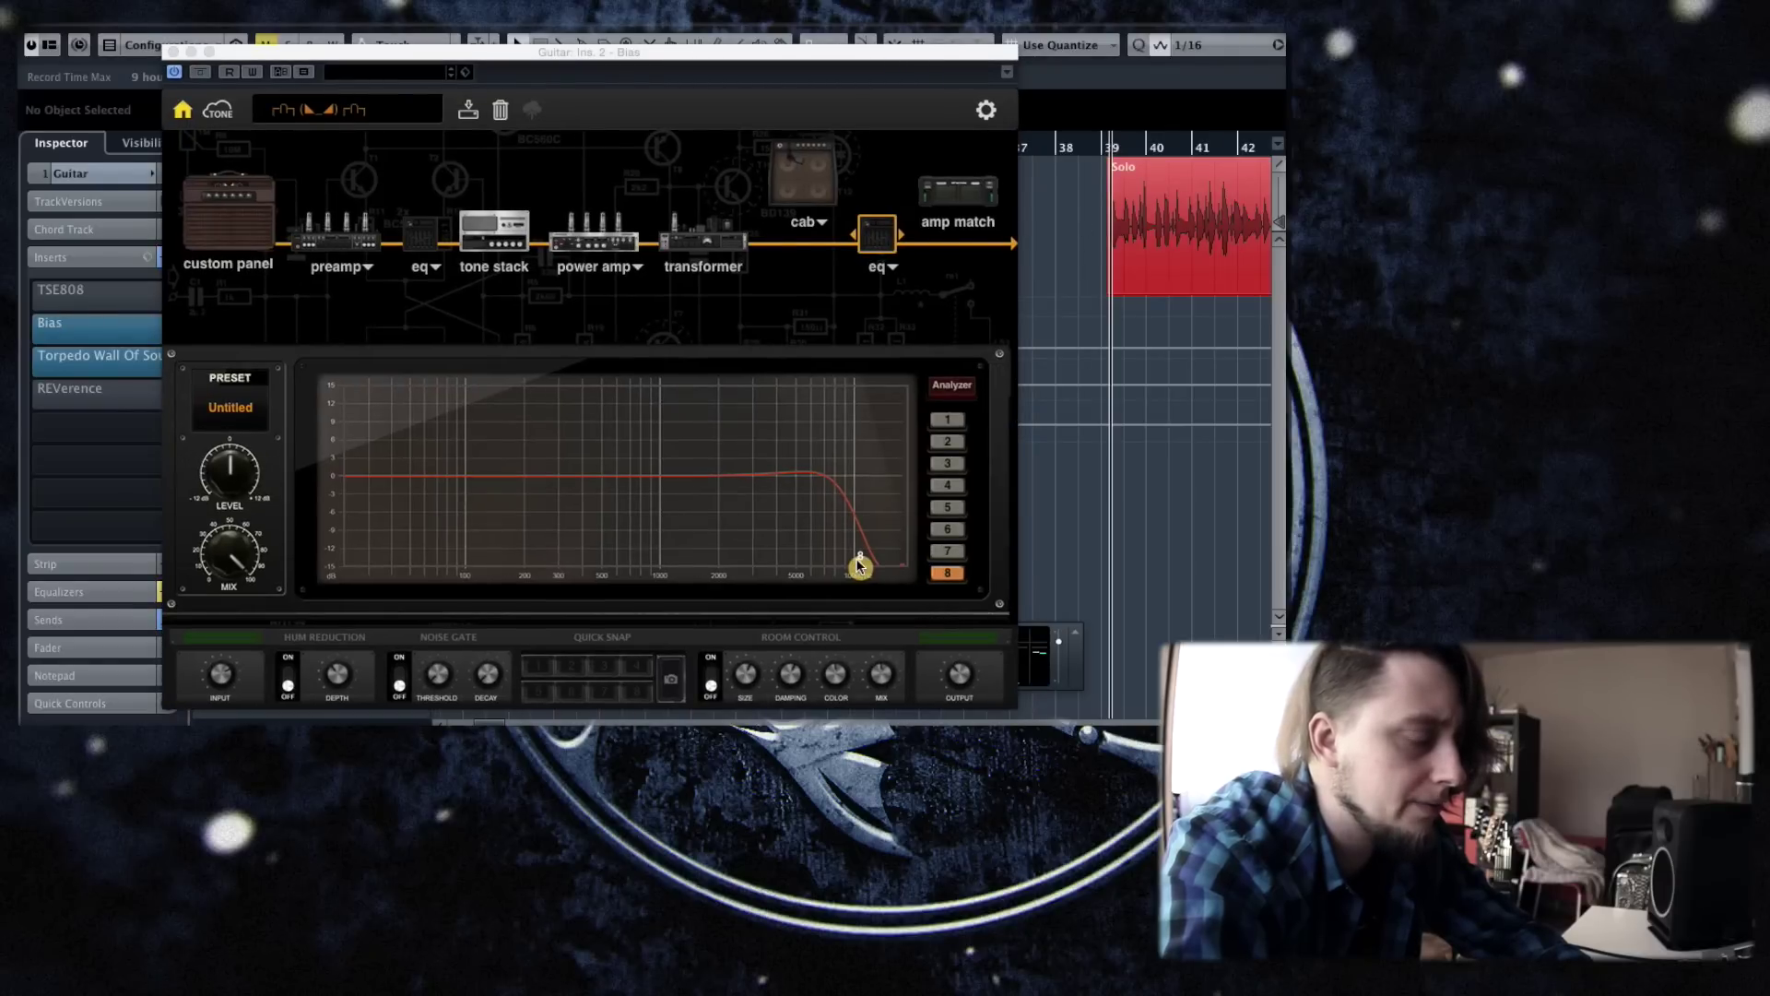
{"action": "key", "text": "space"}
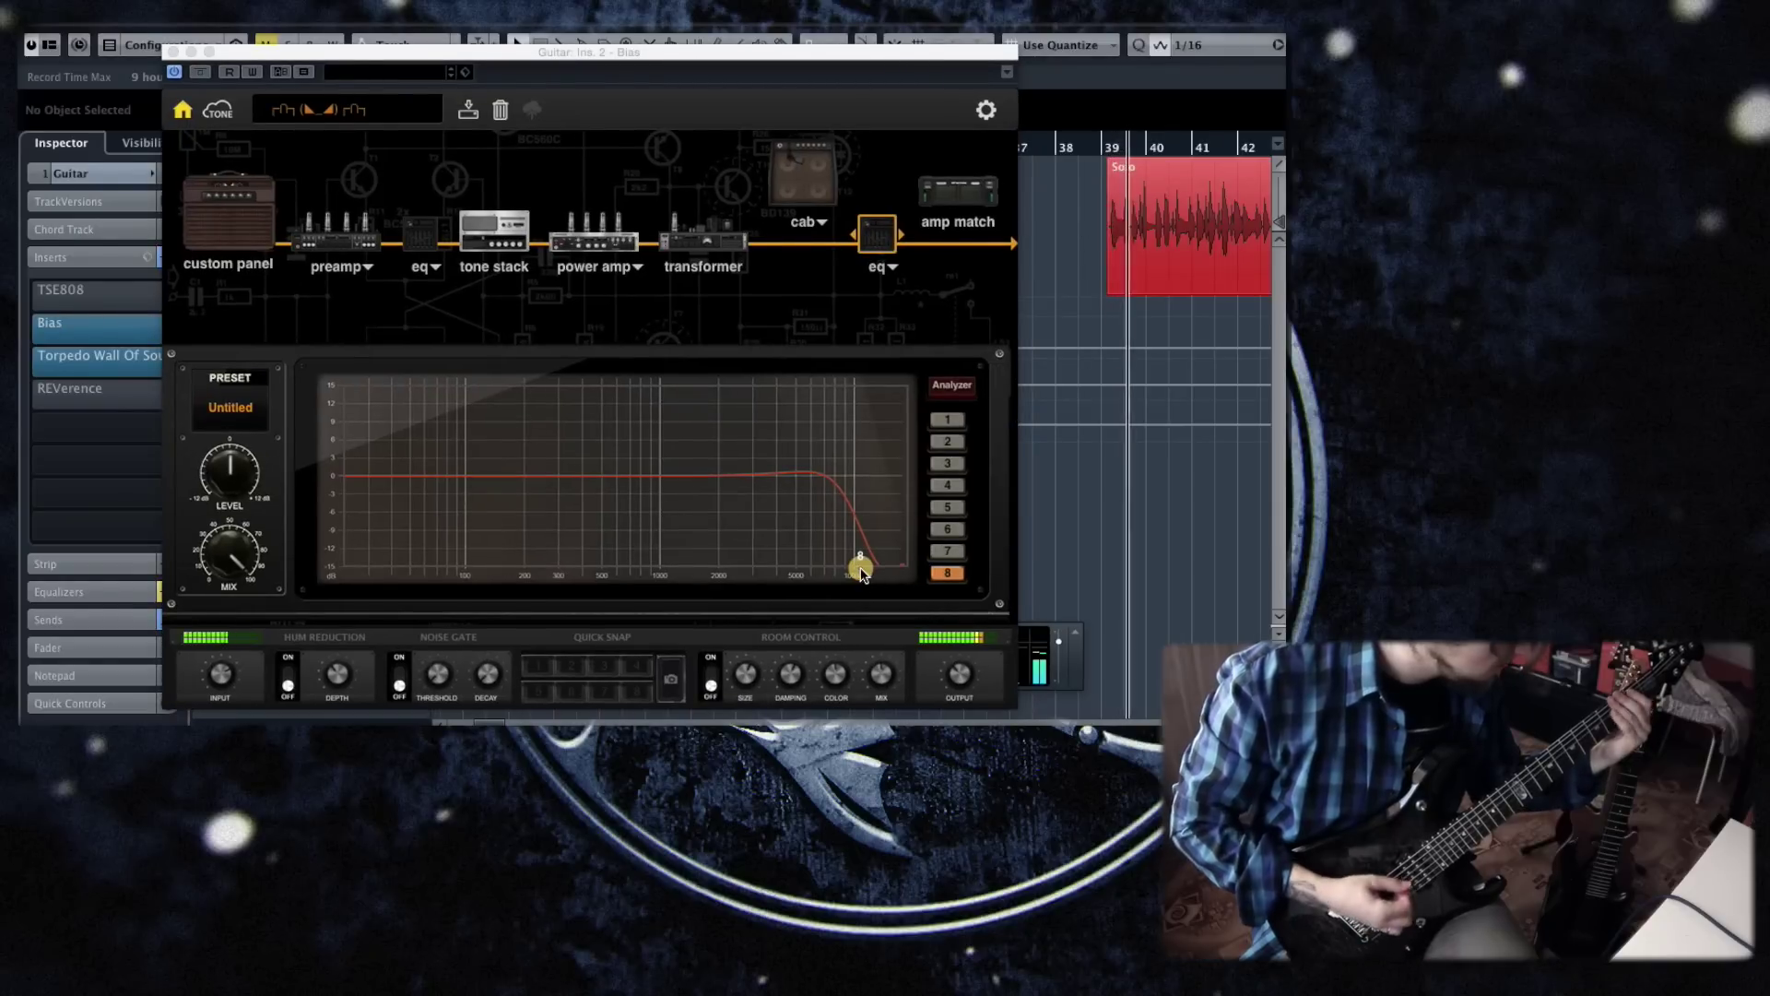
{"action": "left_click_drag", "start_coordinate": [901, 241], "coordinate": [883, 190]}
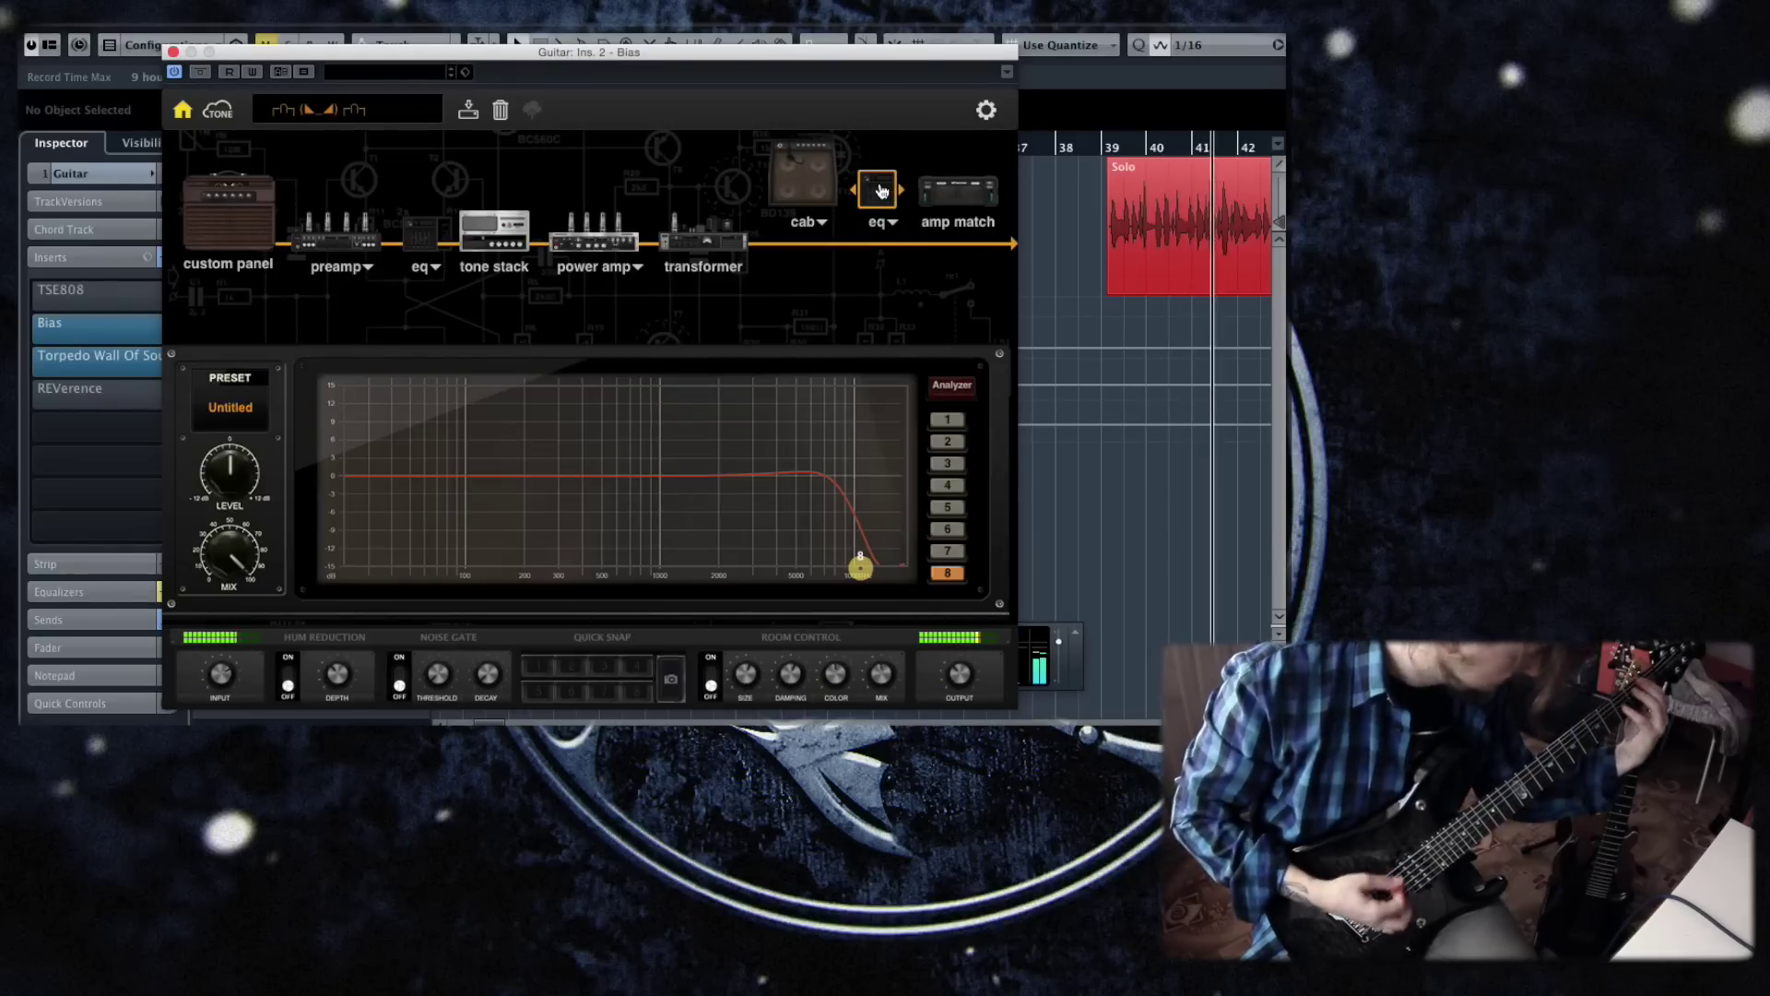
{"action": "left_click_drag", "start_coordinate": [882, 191], "coordinate": [876, 236]}
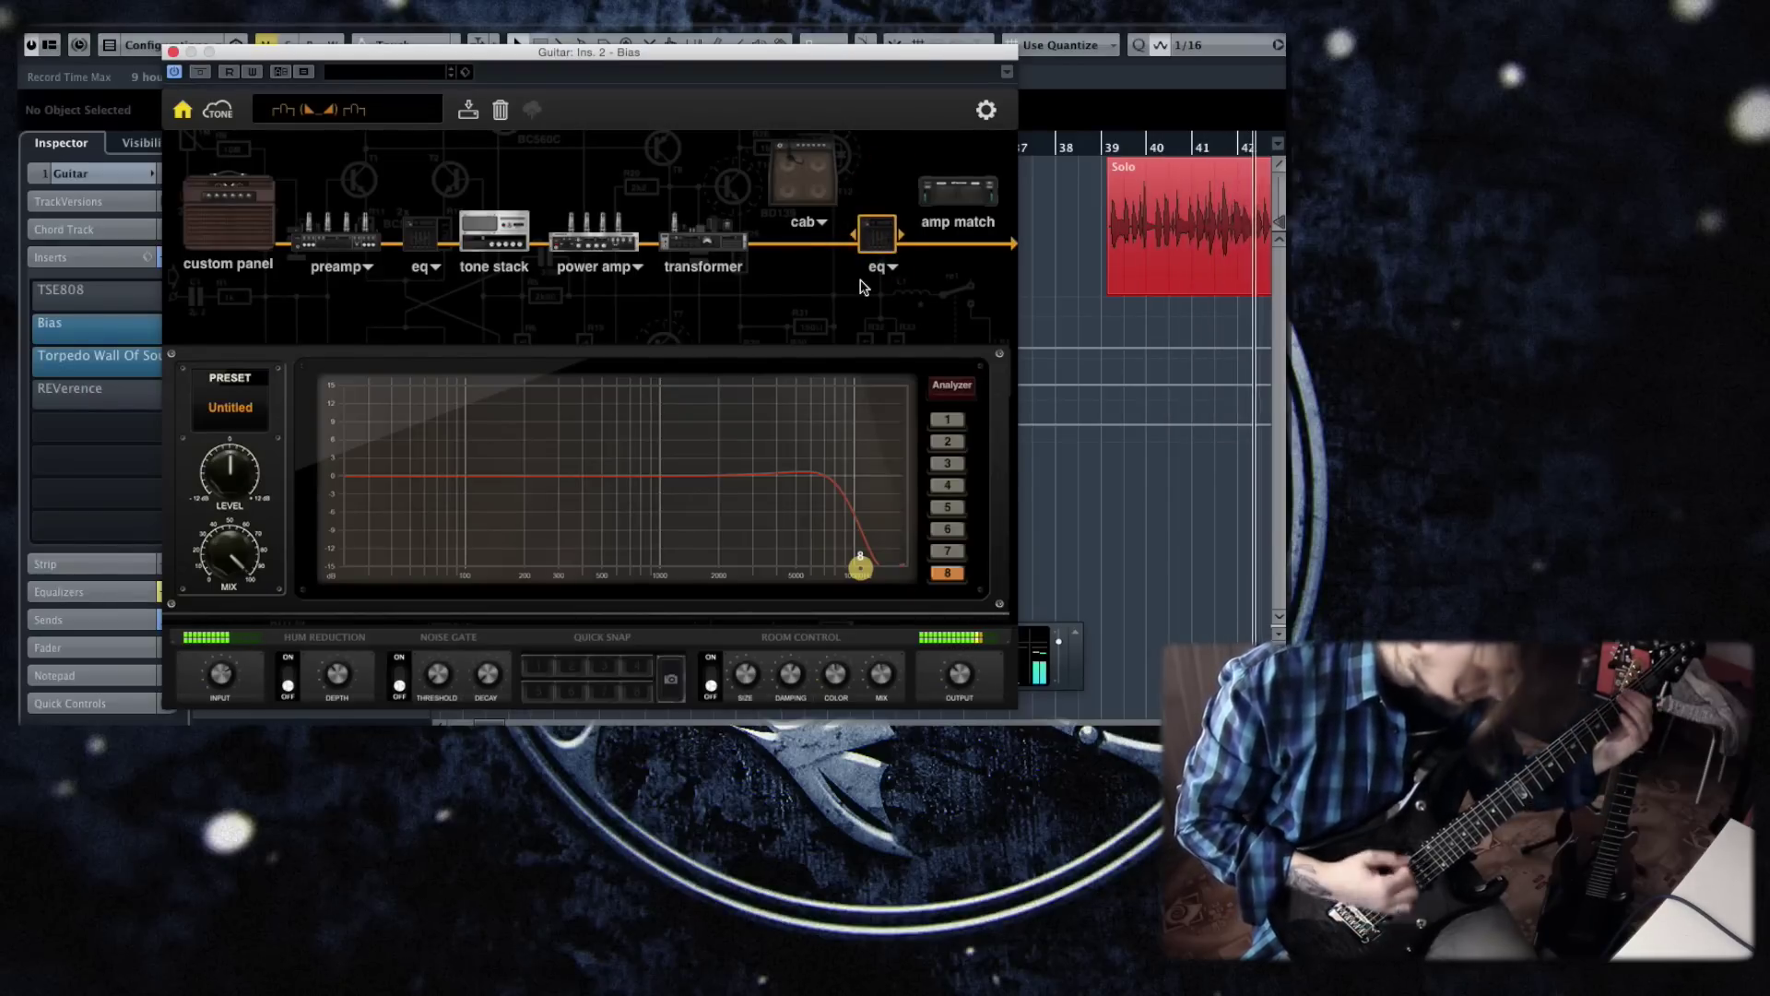